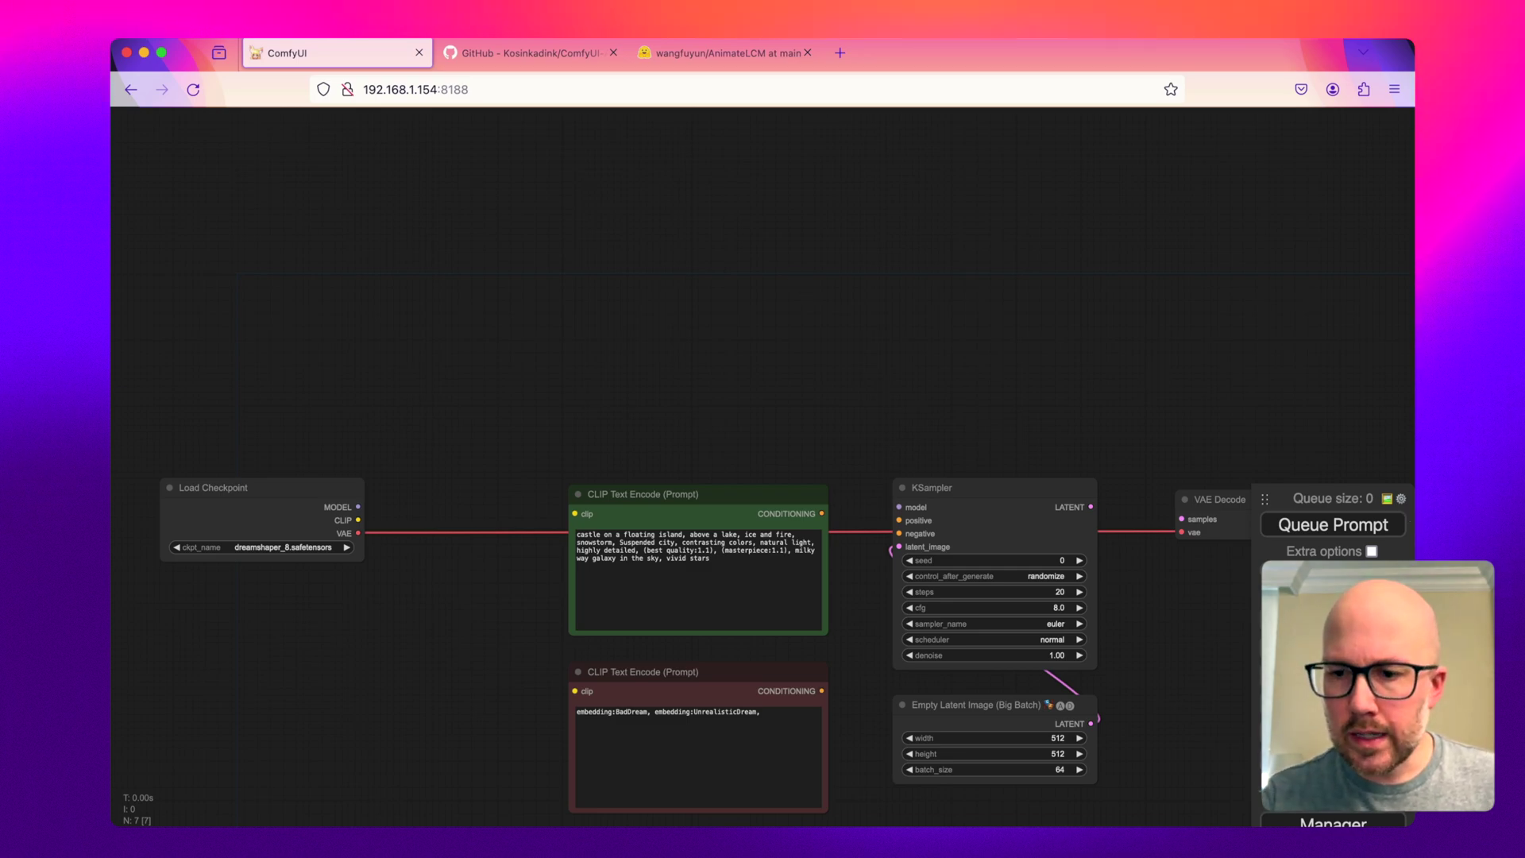
- Look up the AnimateLCM model card and its downloadable files before returning to the workflow
click(1332, 822)
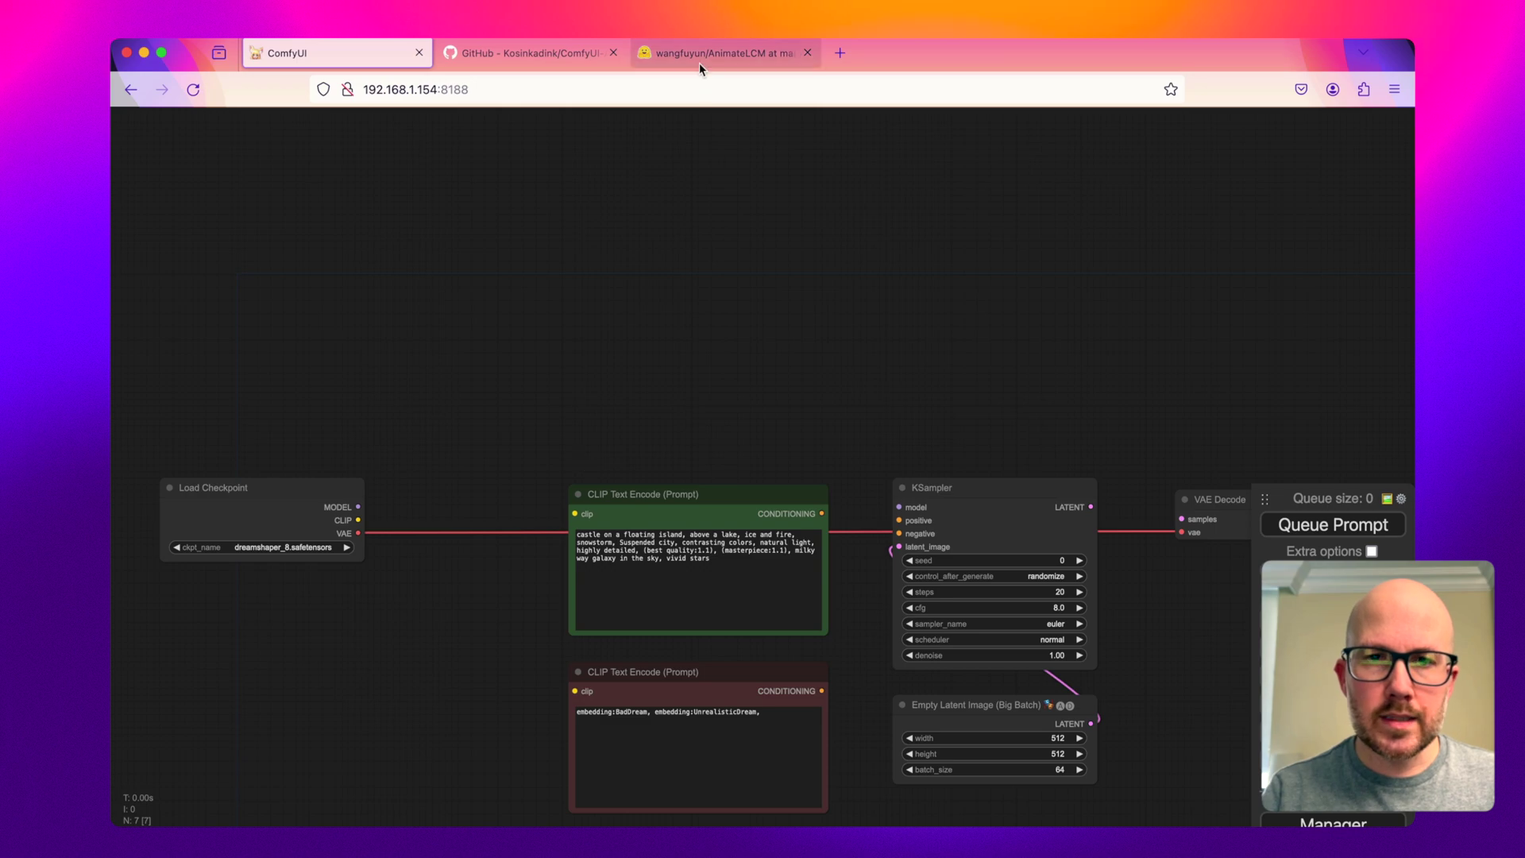
click(699, 54)
click(384, 220)
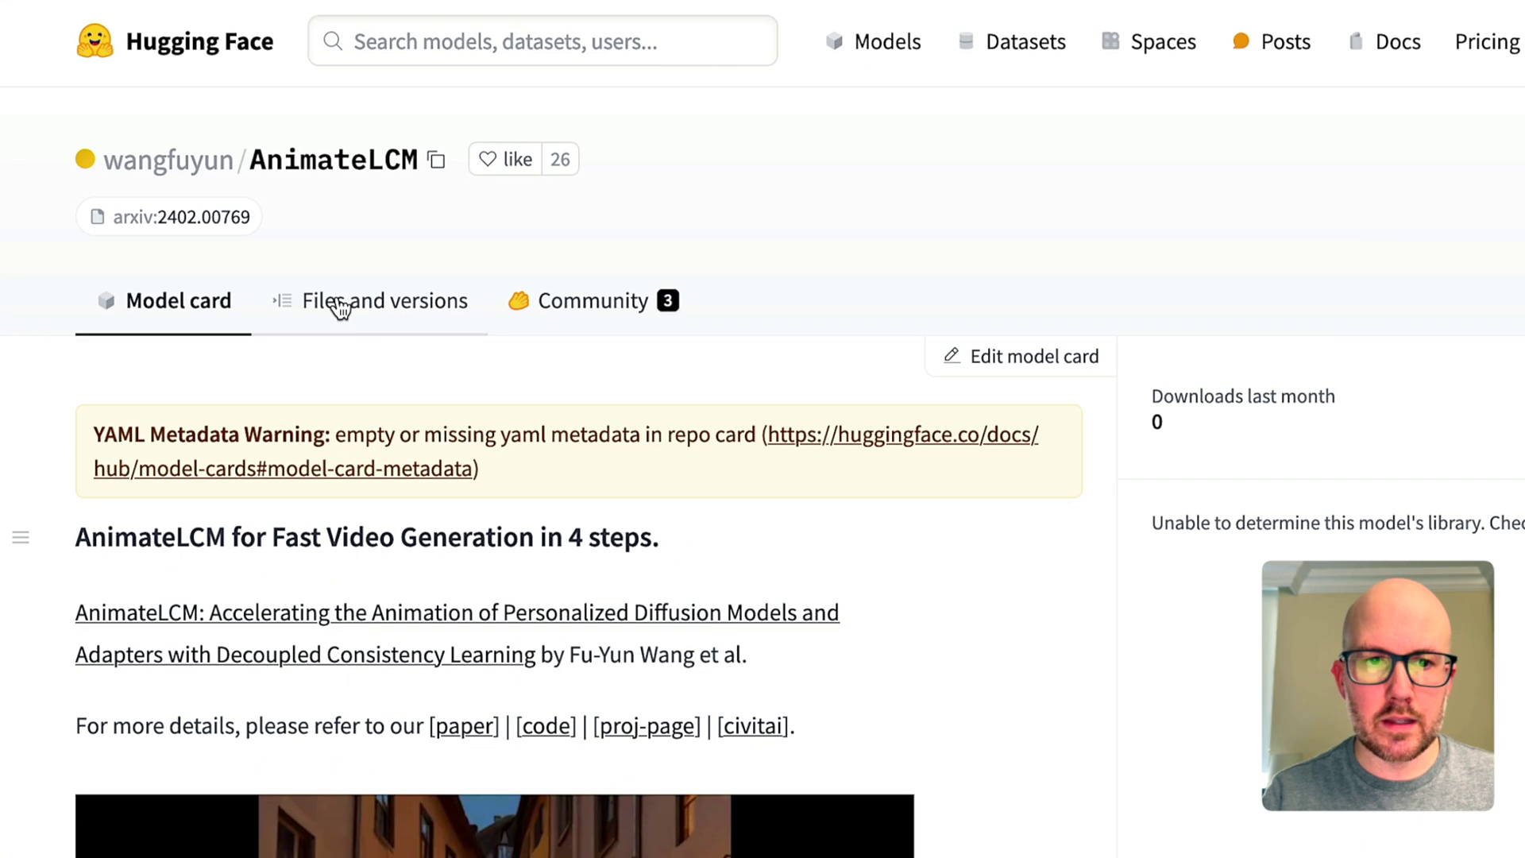
click(376, 296)
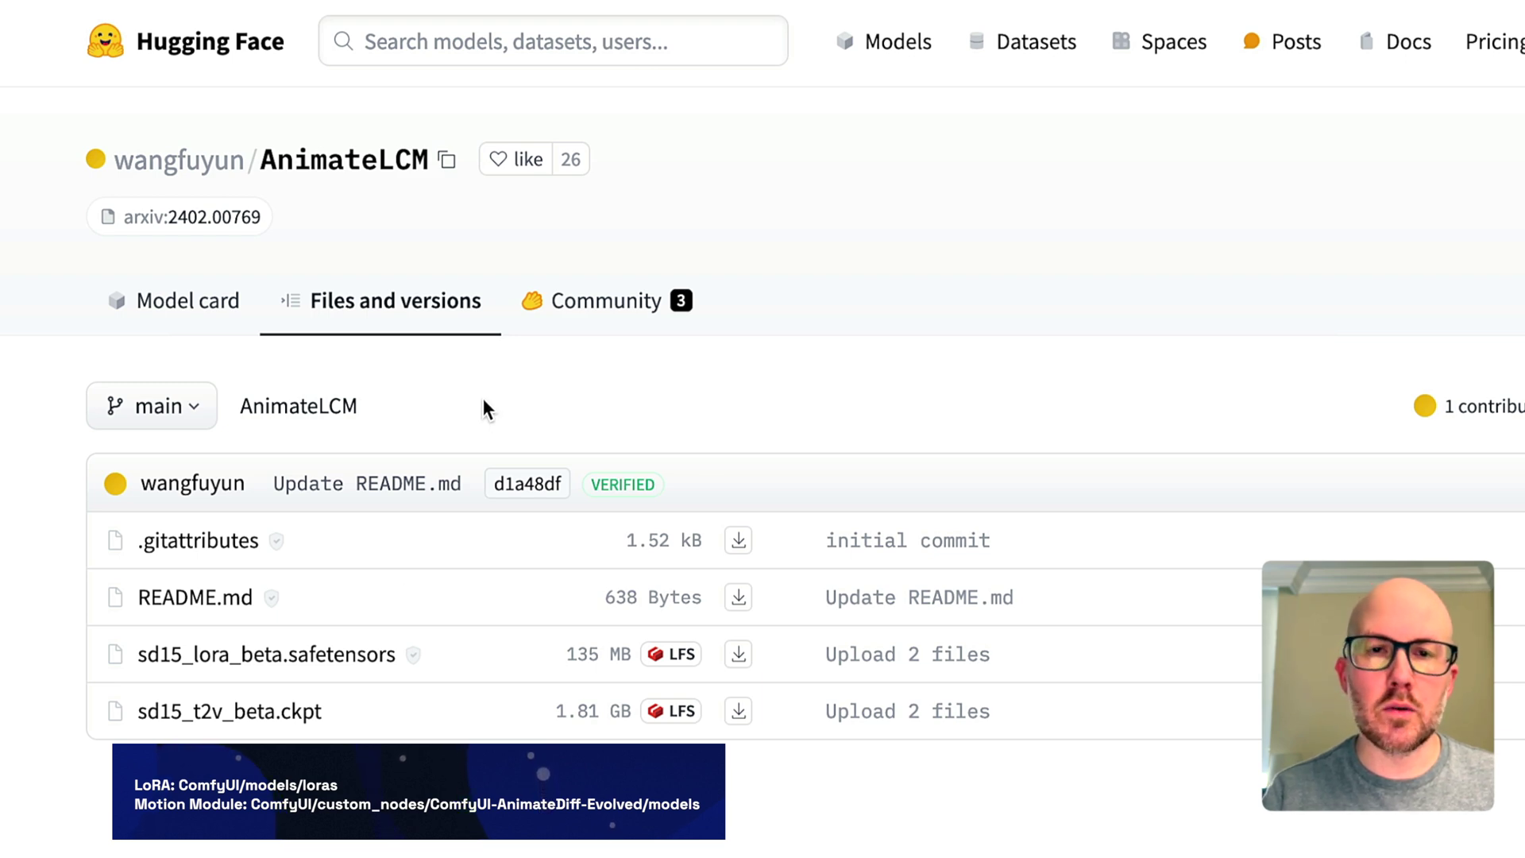
click(334, 52)
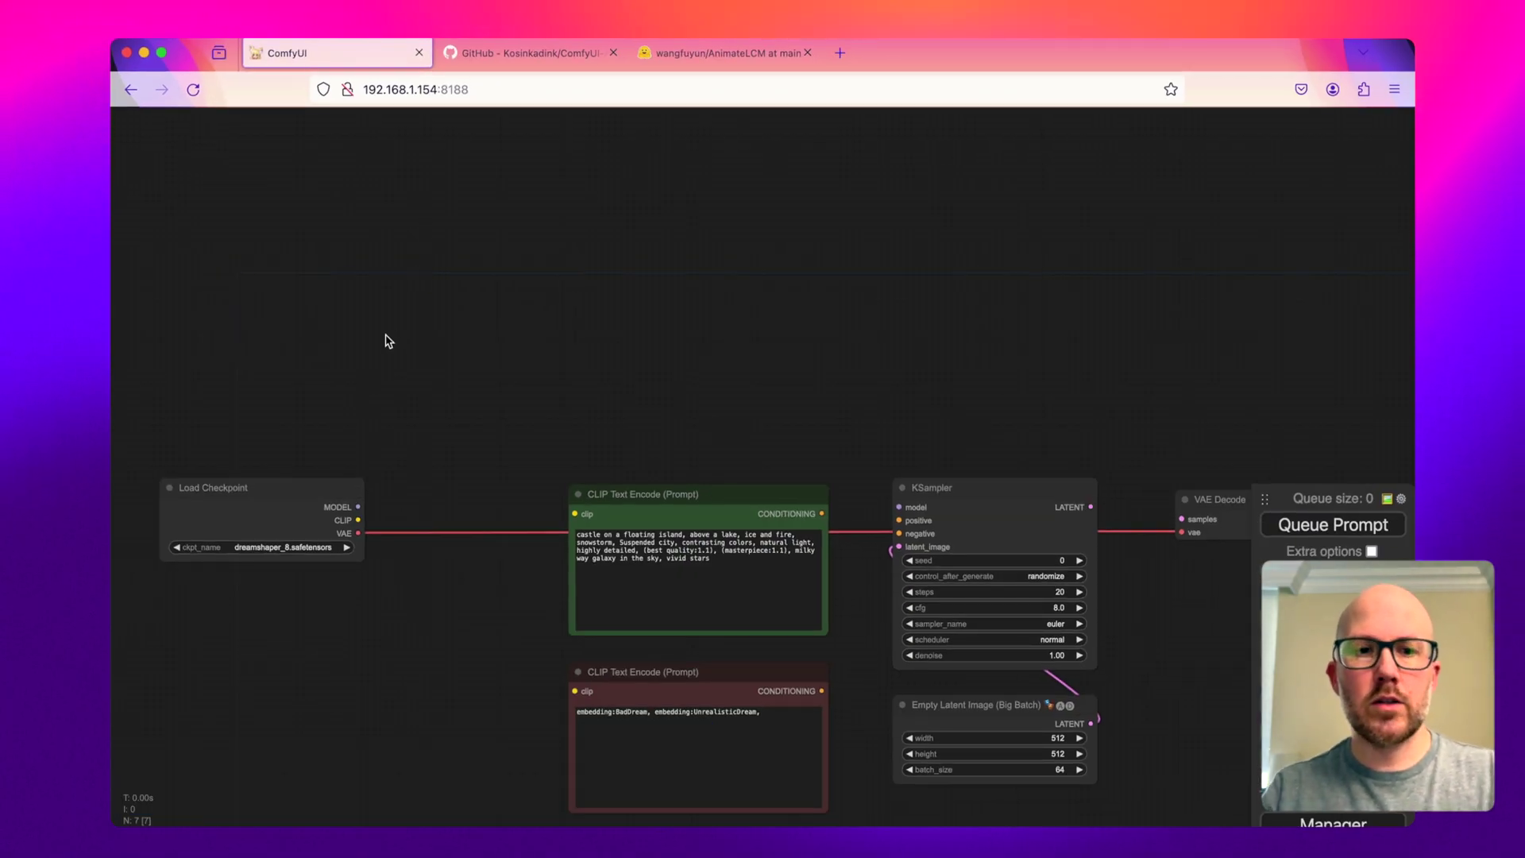
- Add a Load LoRA node using sd15_lora_beta.safetensors via the 'load lo' search
drag(382, 321, 424, 357)
double_click(394, 401)
text(load lo)
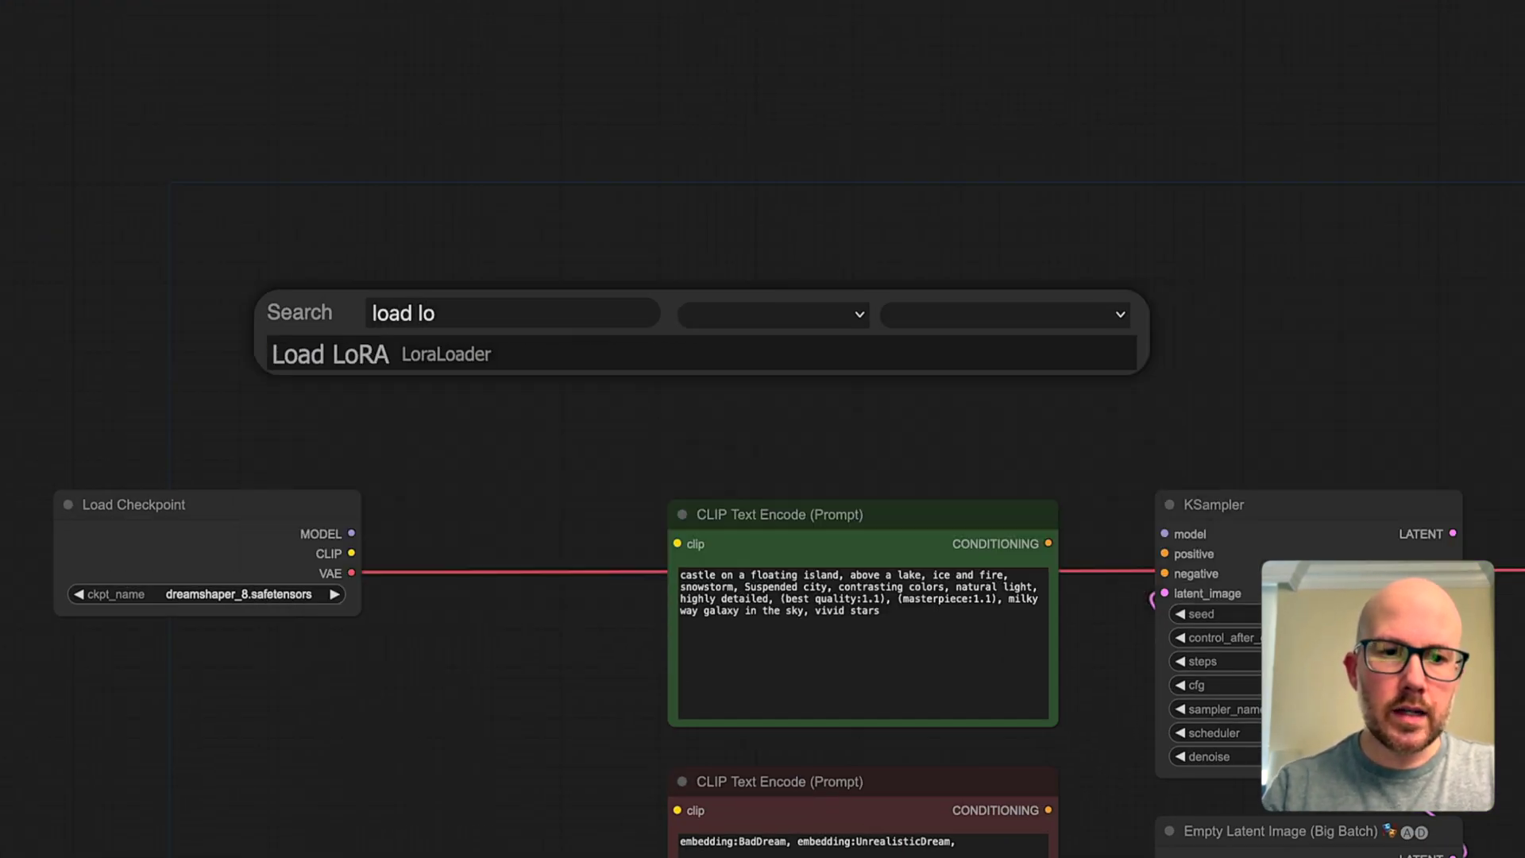
click(402, 350)
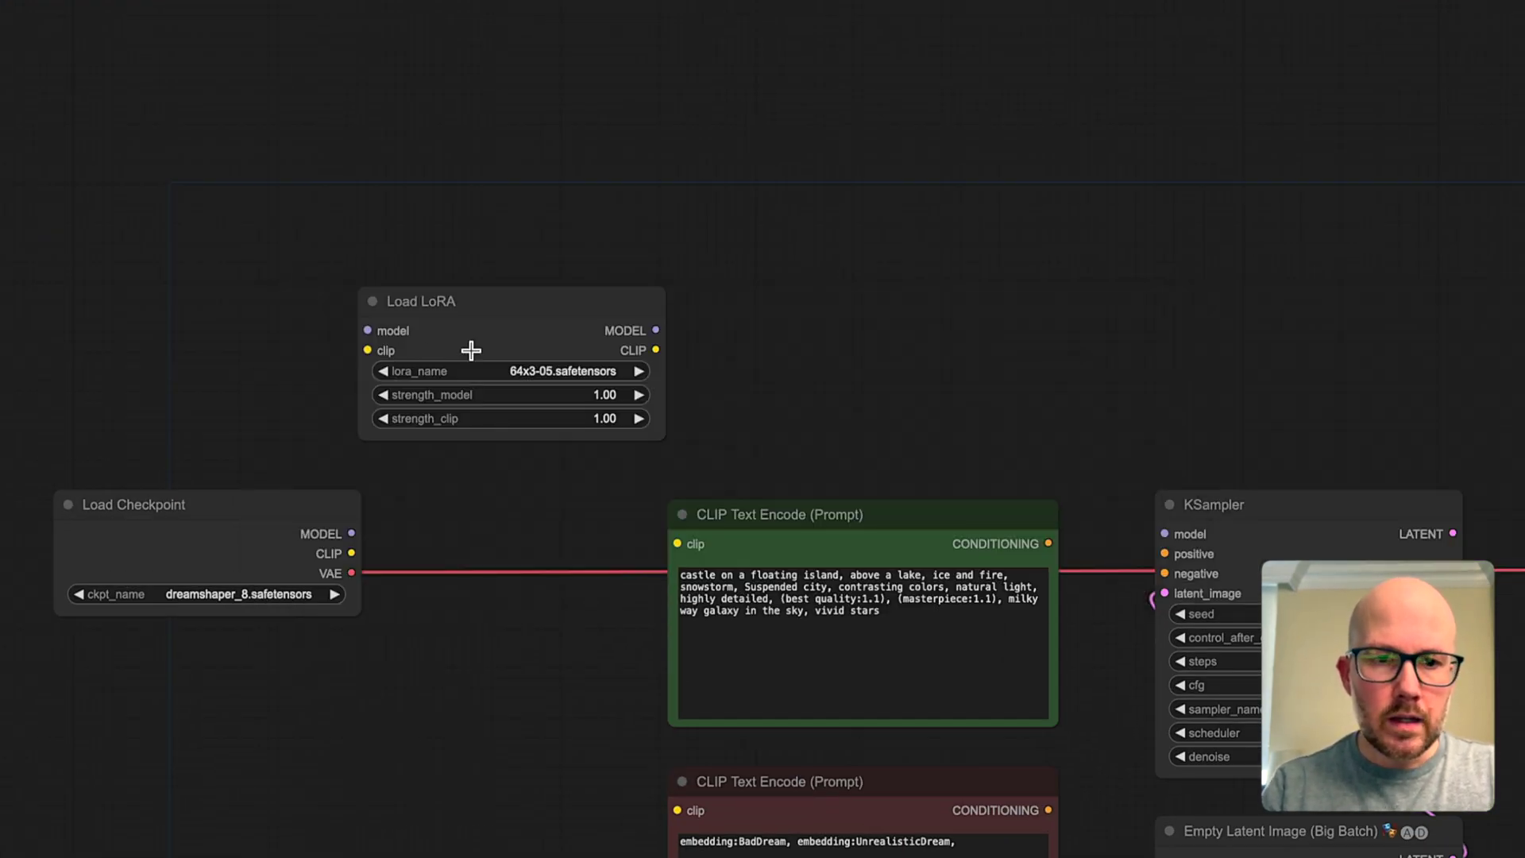
click(503, 370)
click(596, 715)
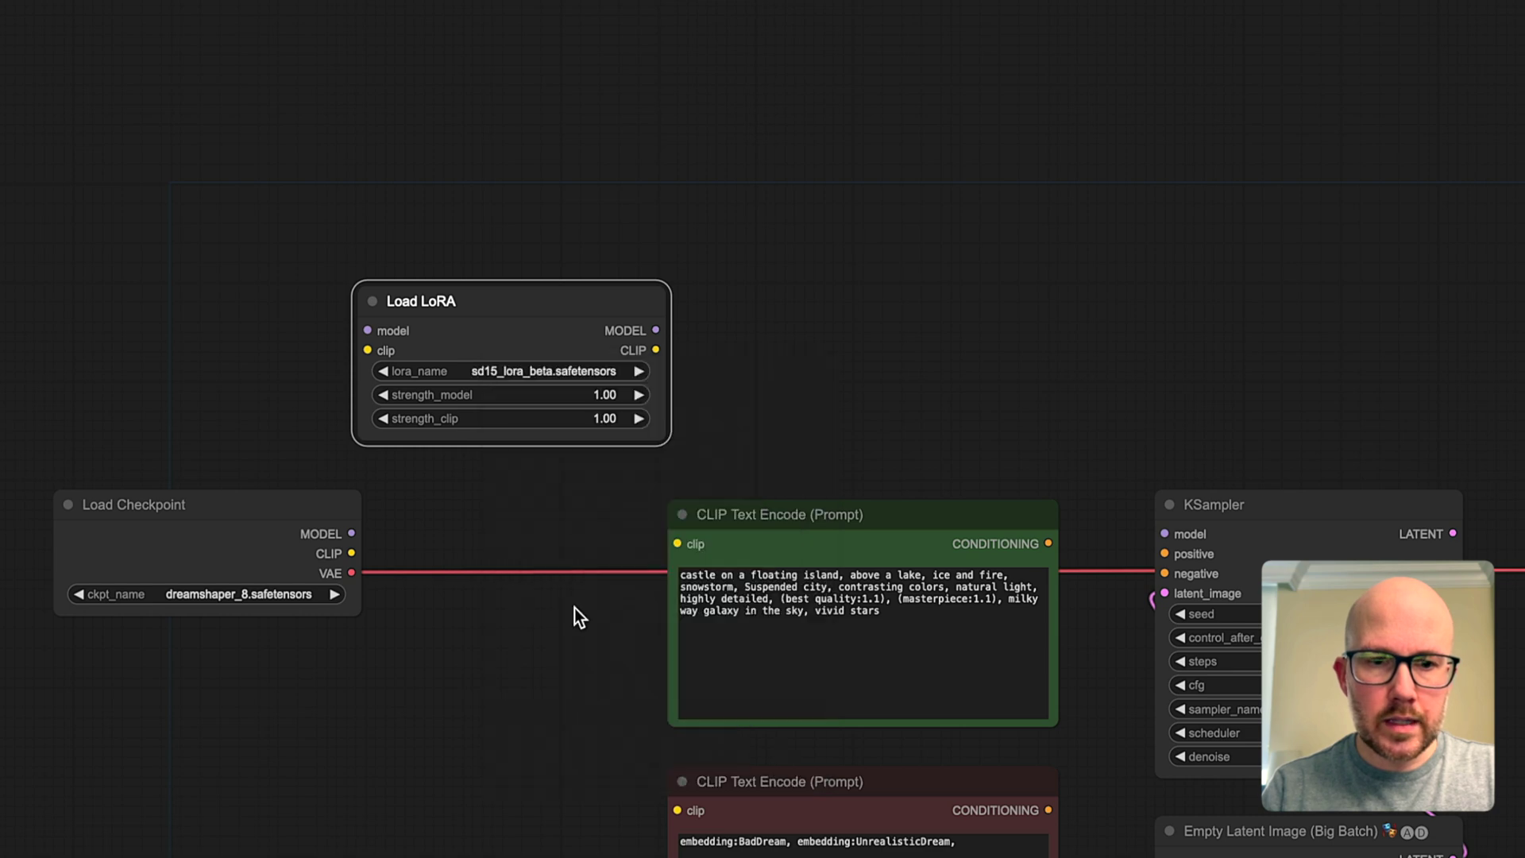
drag(530, 358, 488, 277)
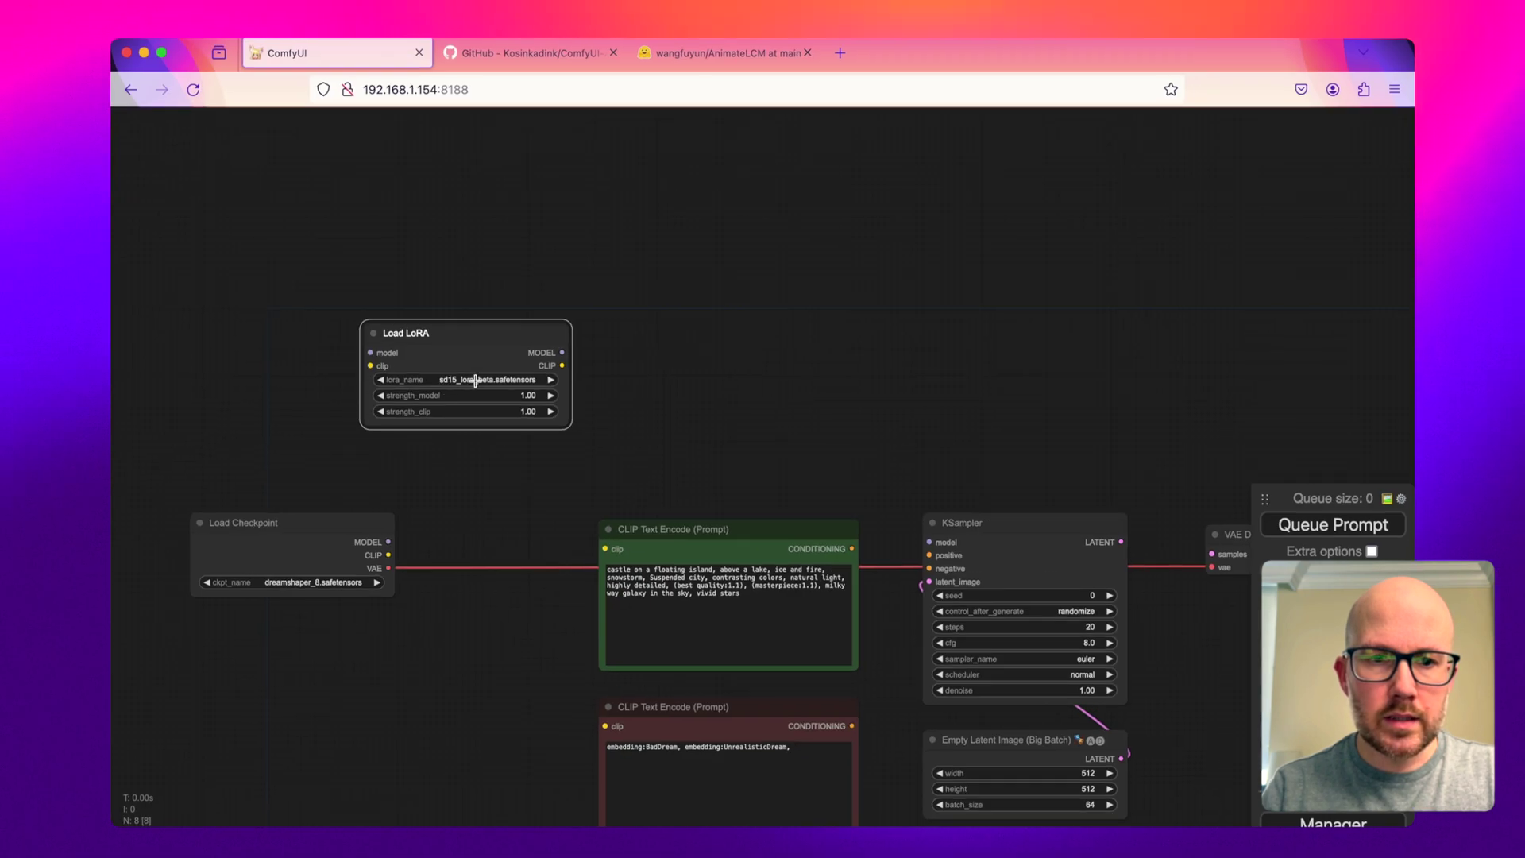
- Feed checkpoint MODEL and CLIP into Load LoRA, and its CLIP into both prompt encoders
drag(390, 543, 369, 354)
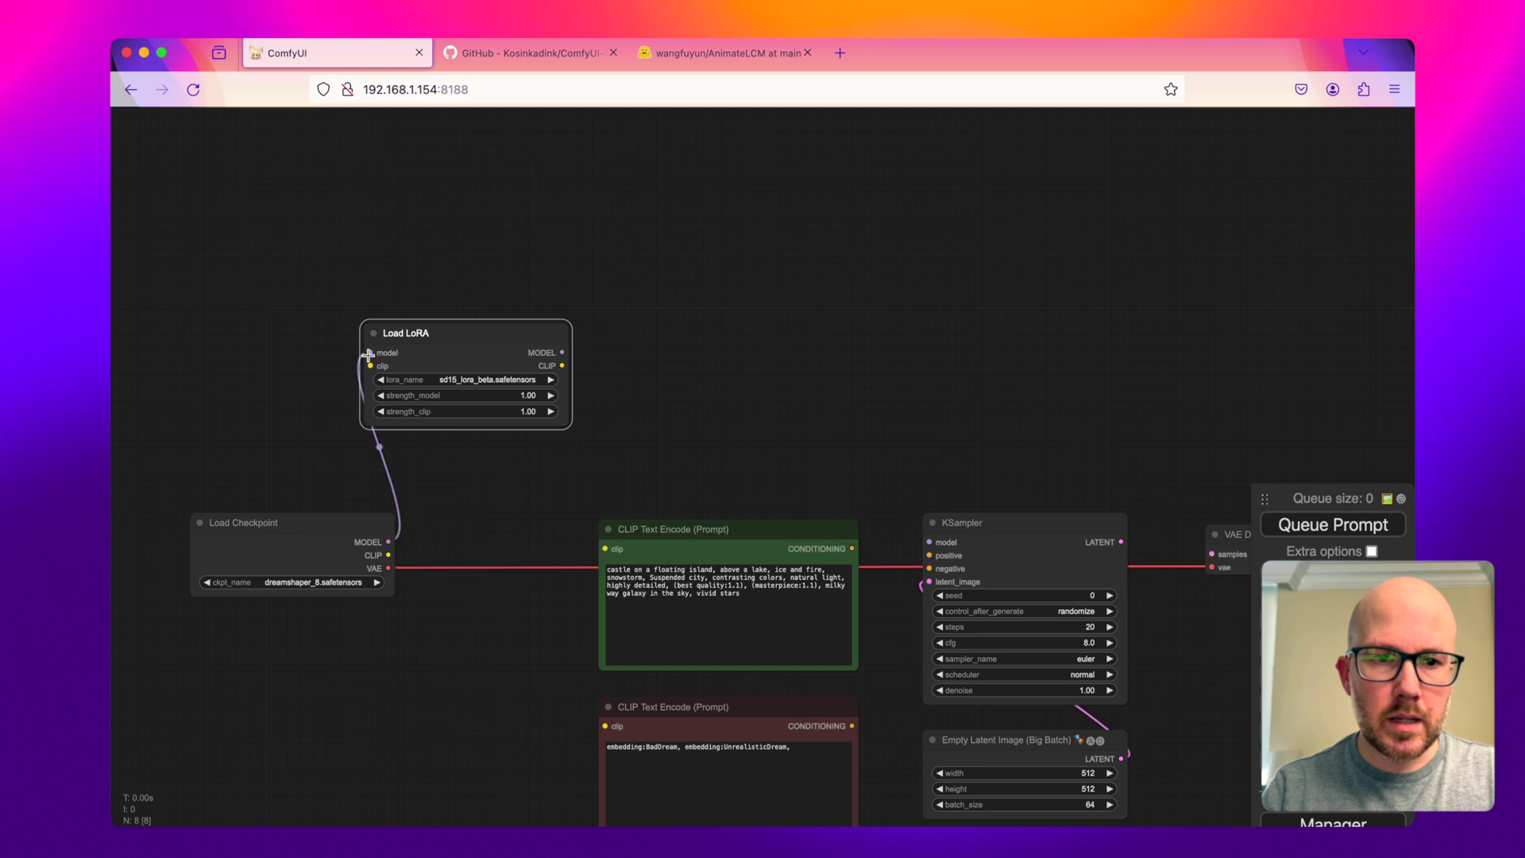
drag(388, 554, 370, 365)
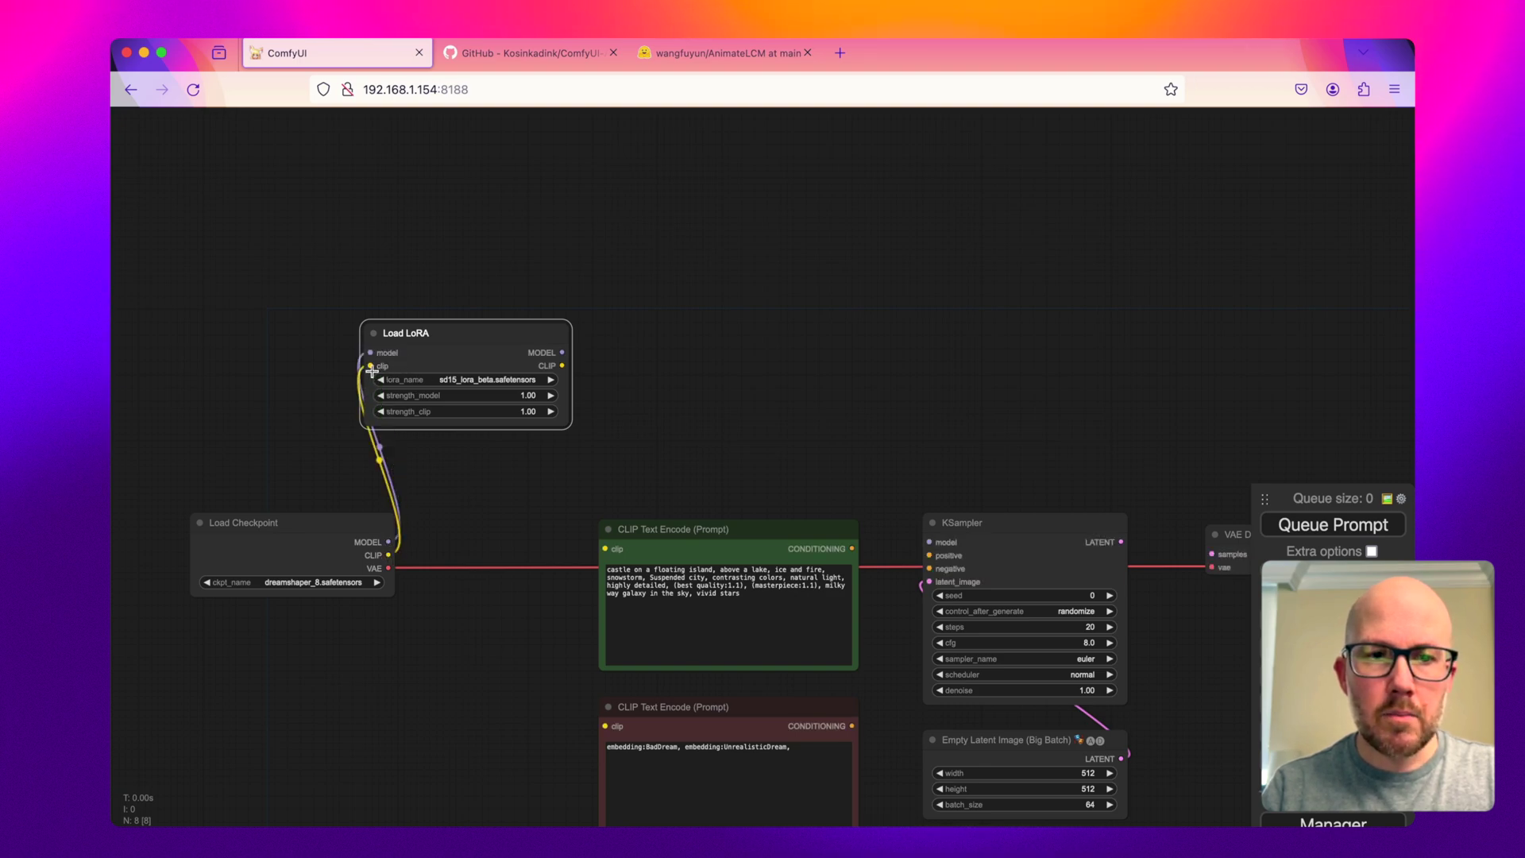
drag(445, 346, 469, 351)
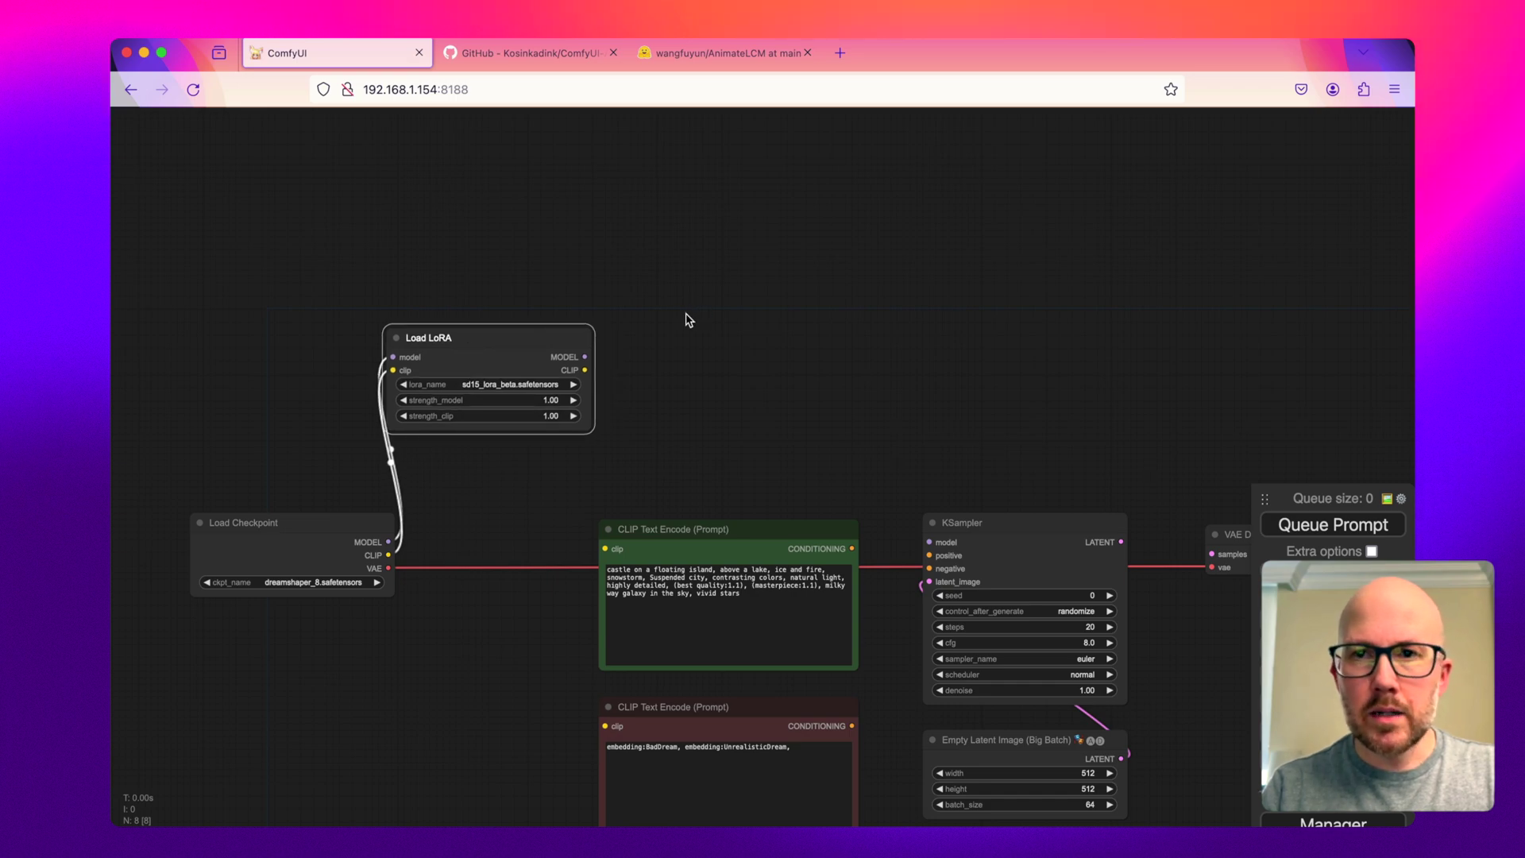
drag(590, 375, 607, 548)
drag(639, 477, 628, 403)
drag(575, 297, 595, 652)
drag(677, 370, 595, 461)
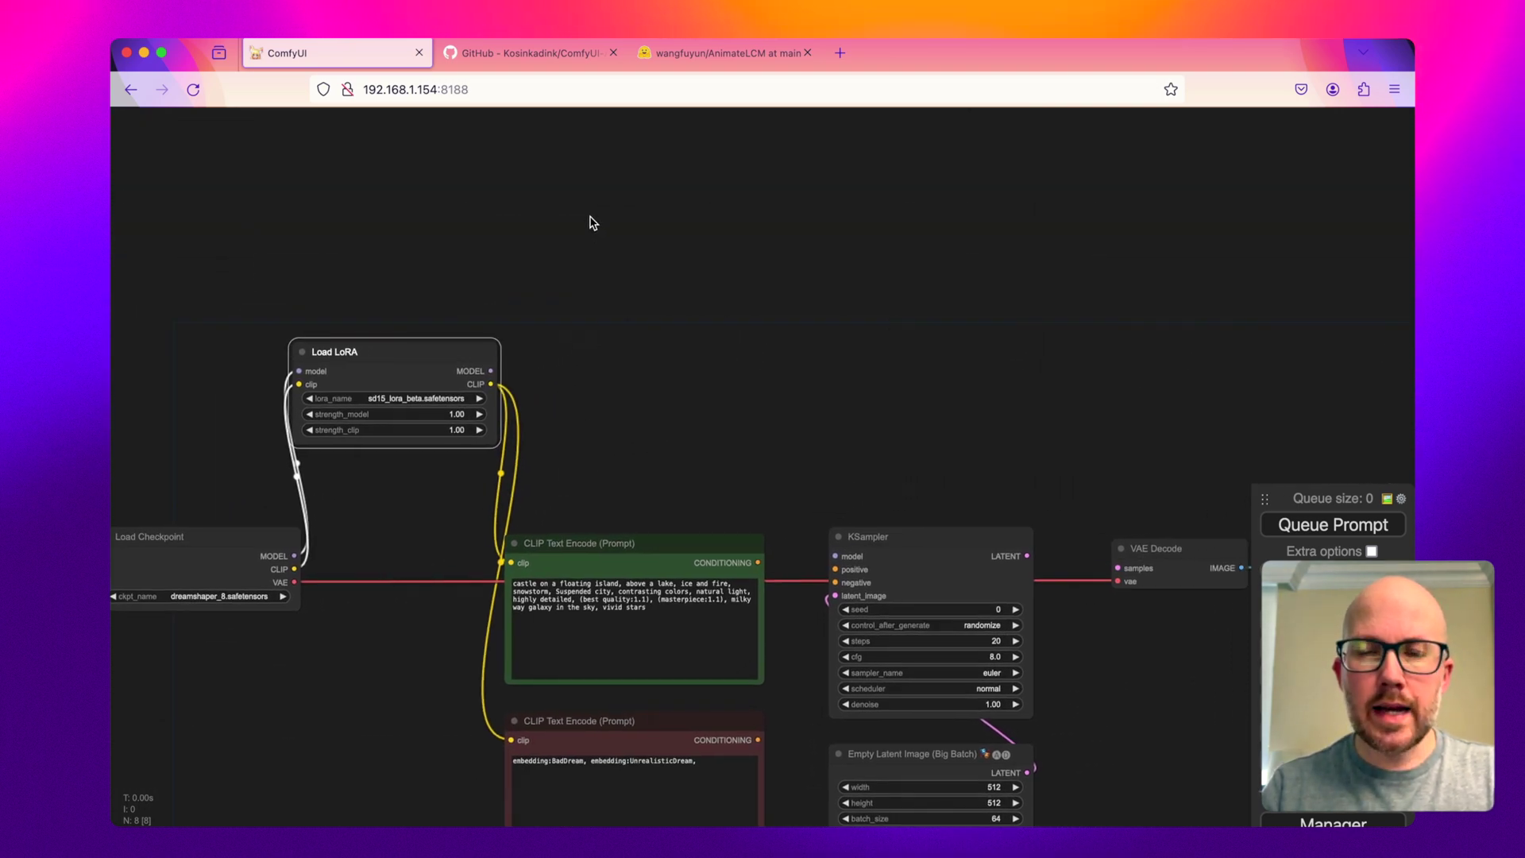
- Add Load AnimateDiff Model and Apply AnimateDiff Model nodes, stacked together
double_click(613, 211)
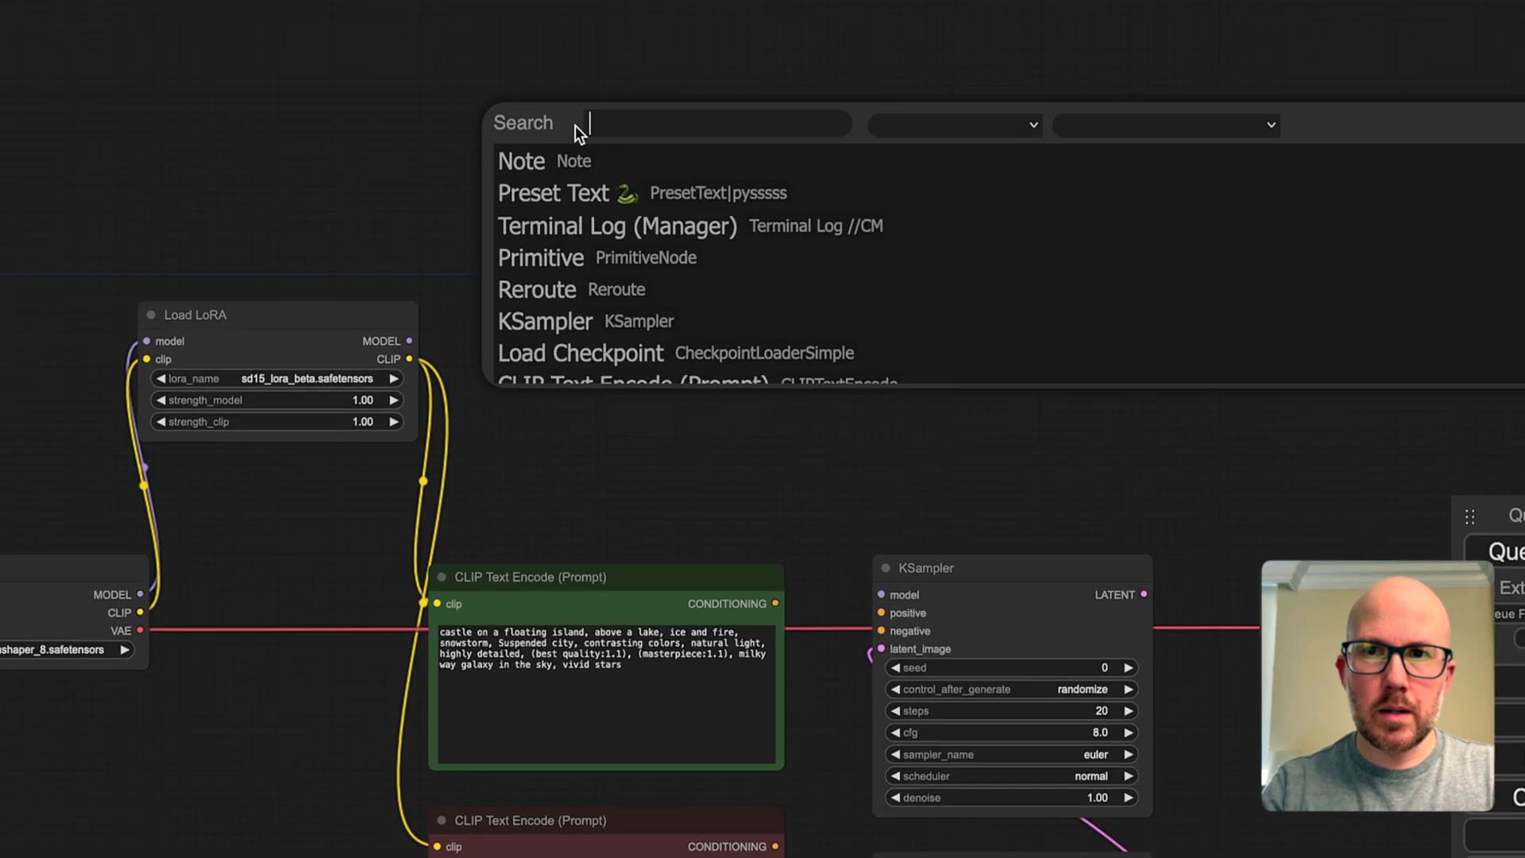
text(load ani)
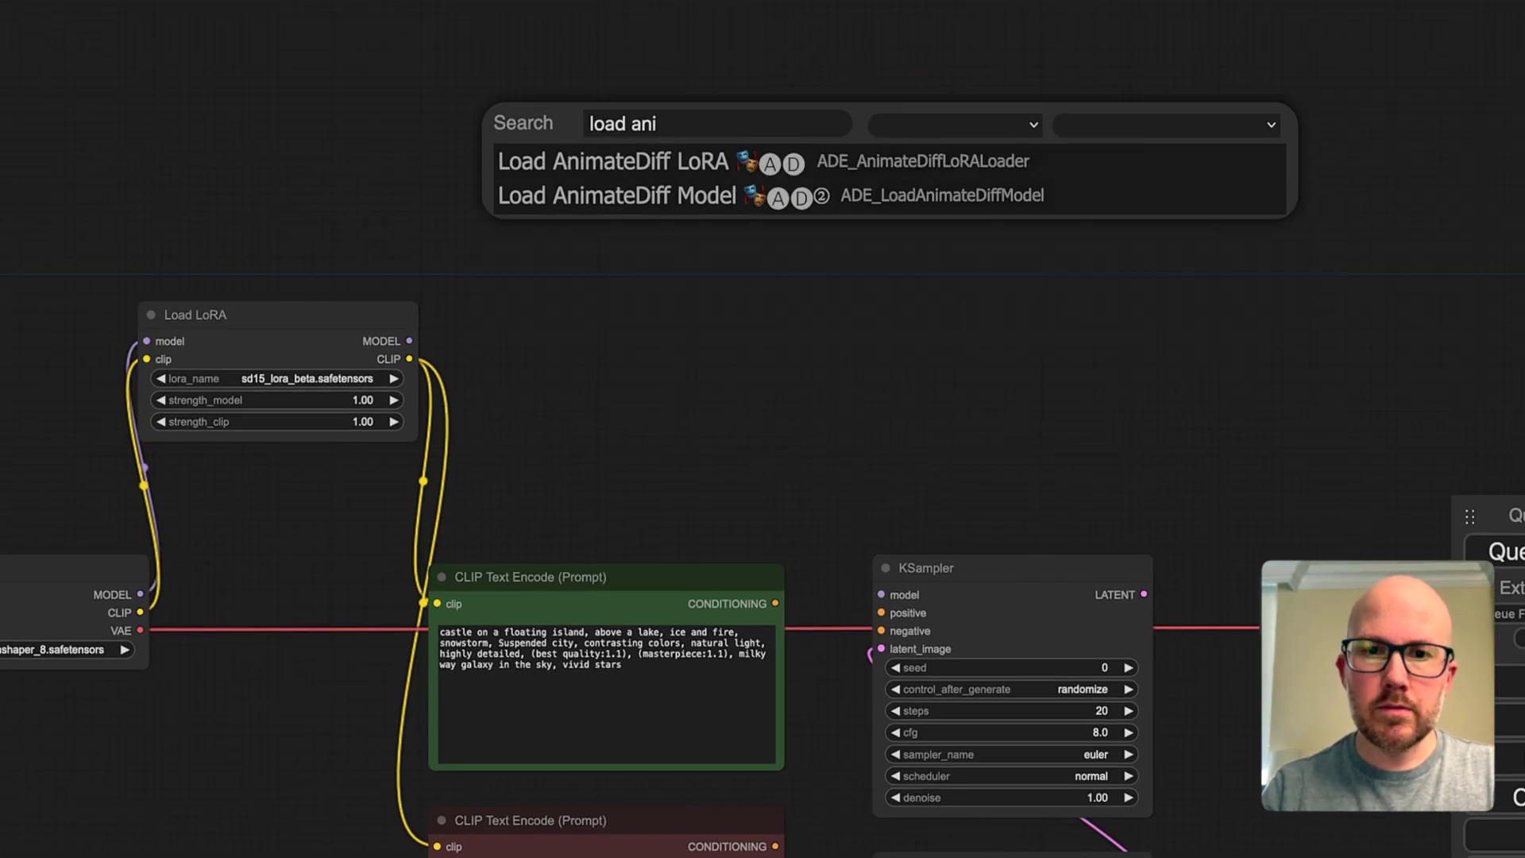
click(617, 194)
double_click(599, 326)
text(a)
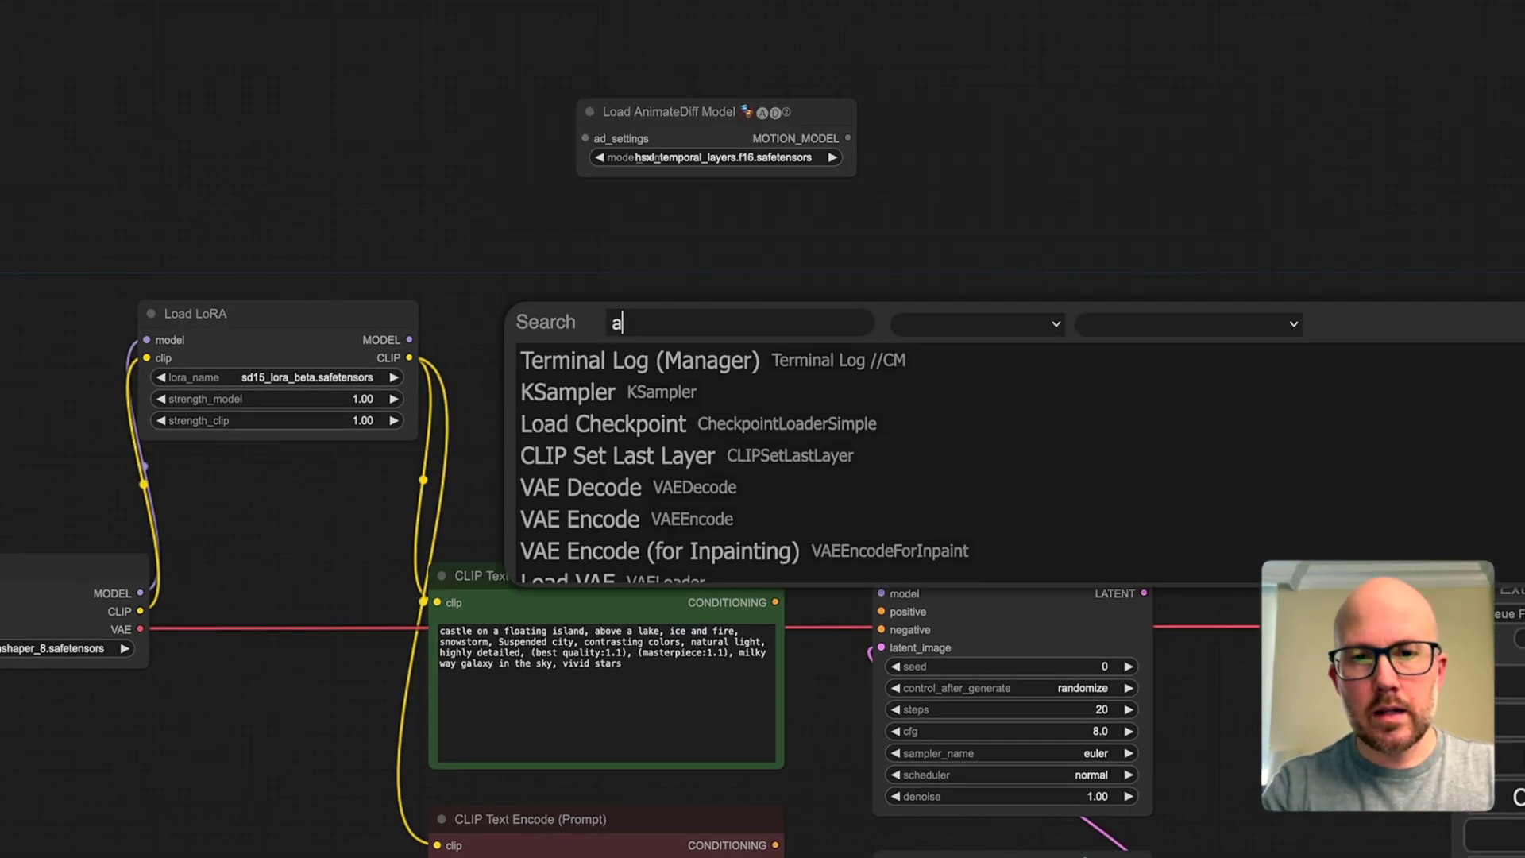
text(pply an)
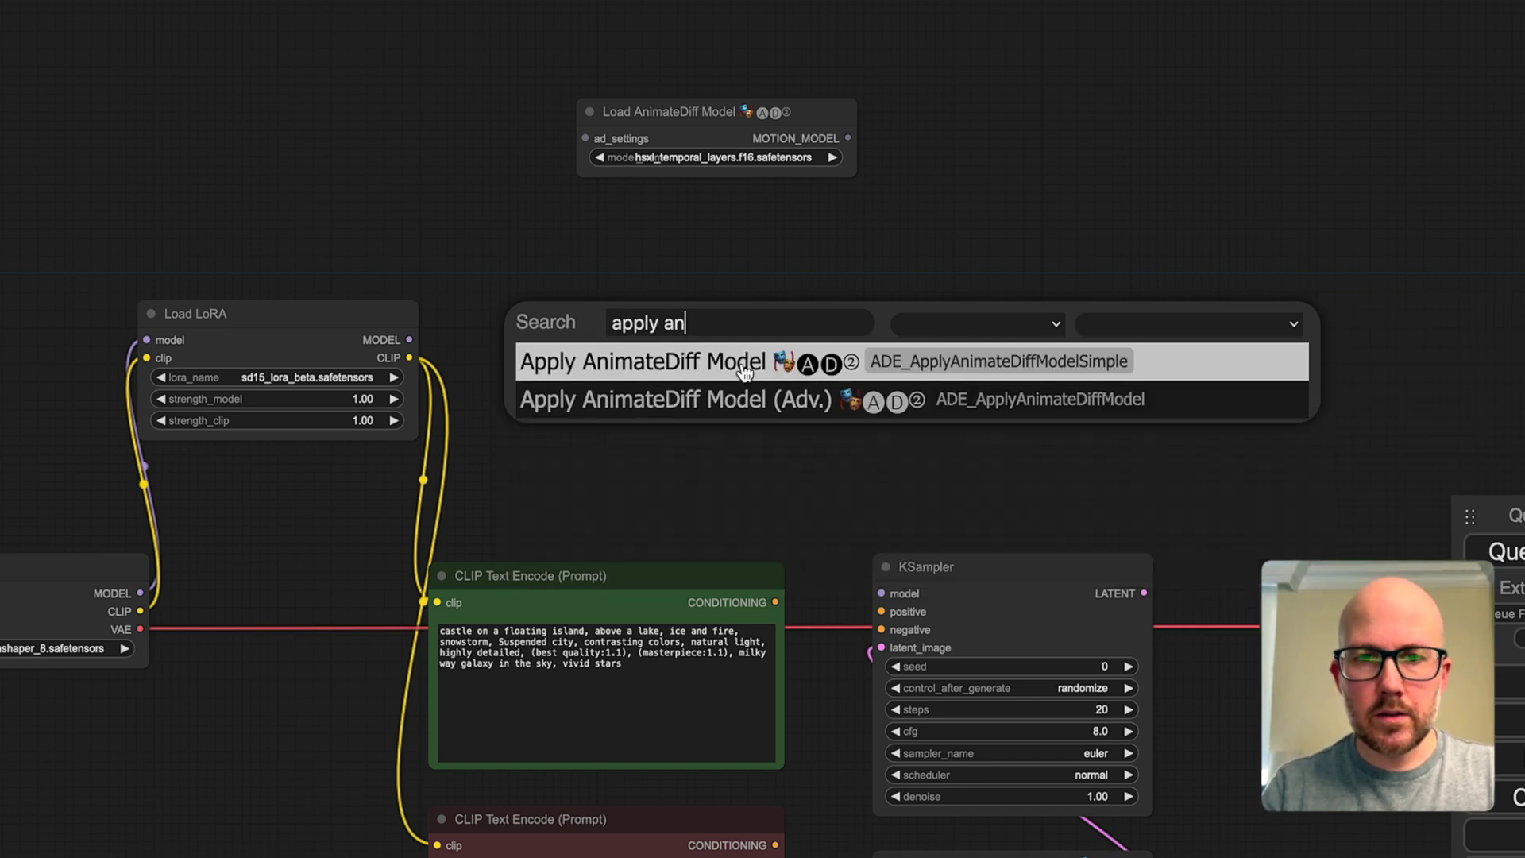
click(725, 350)
drag(735, 301, 716, 204)
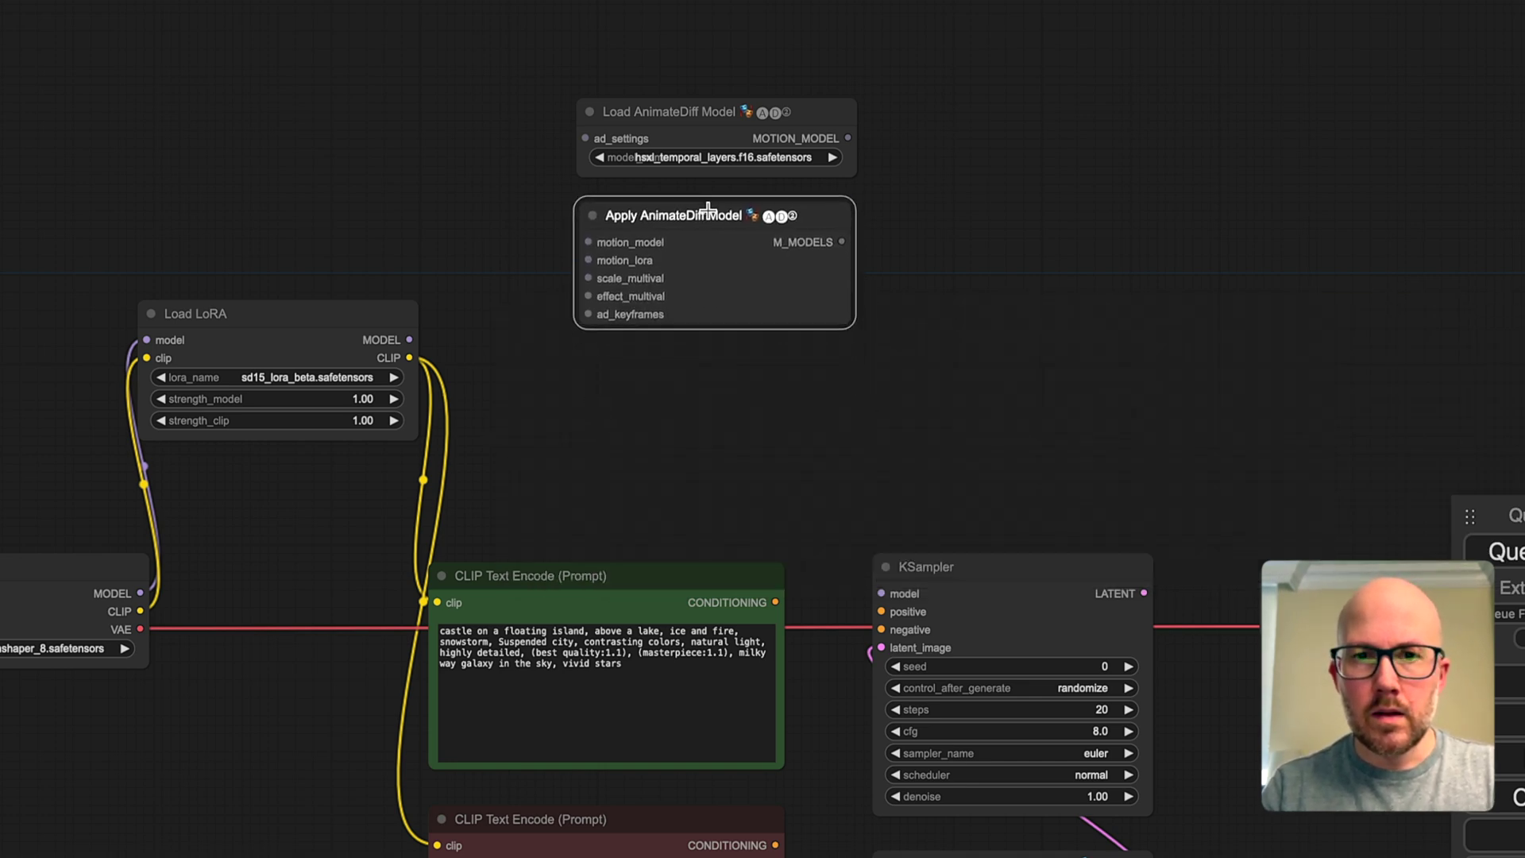
- Add Context Options Looped Uniform and Use Evolved Sampling nodes beside the AnimateDiff nodes
double_click(647, 463)
text(context)
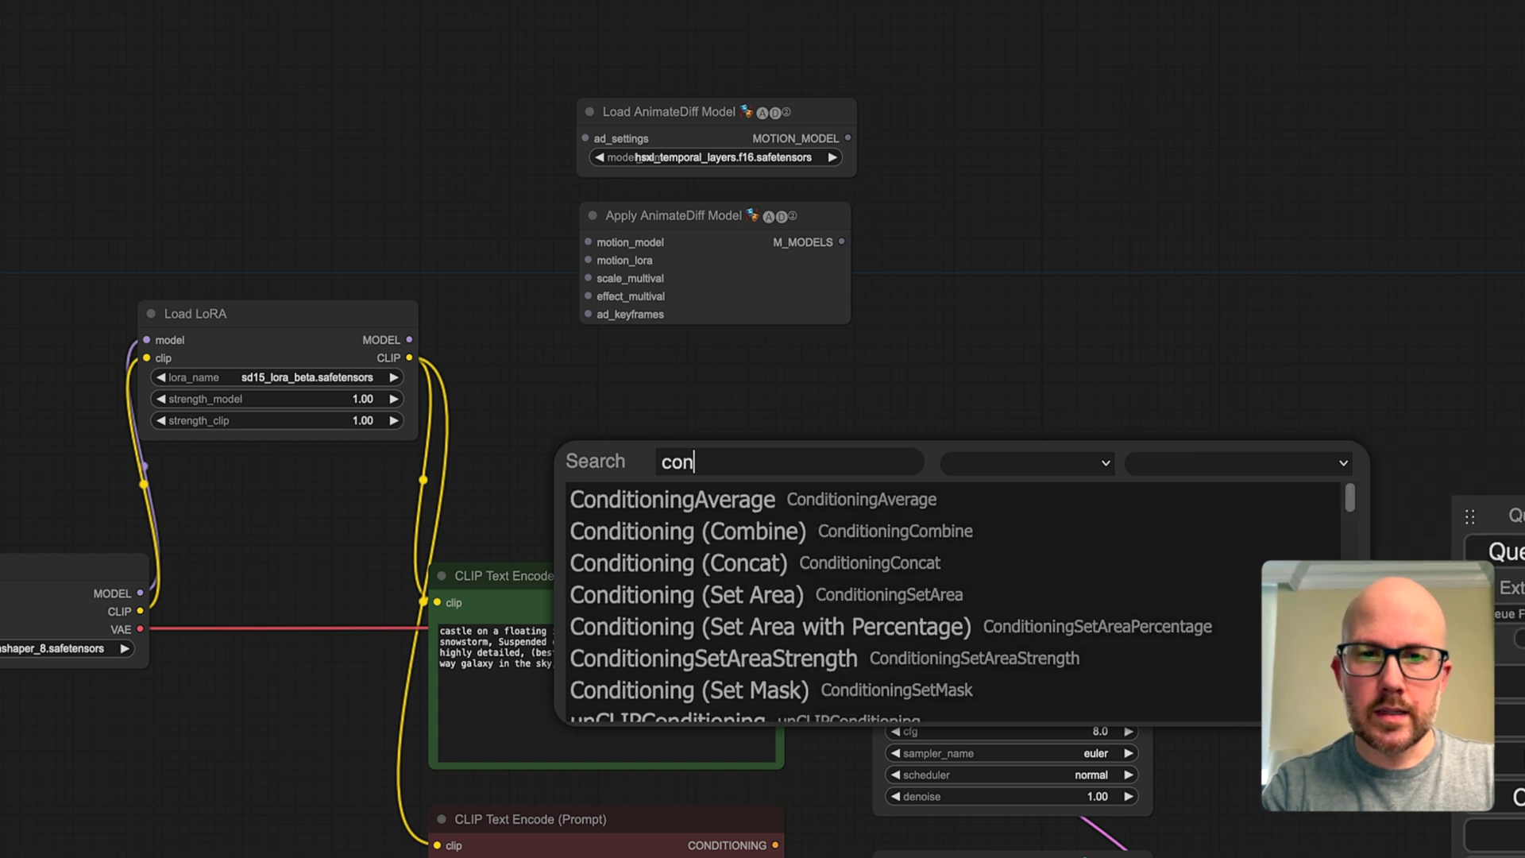
click(738, 566)
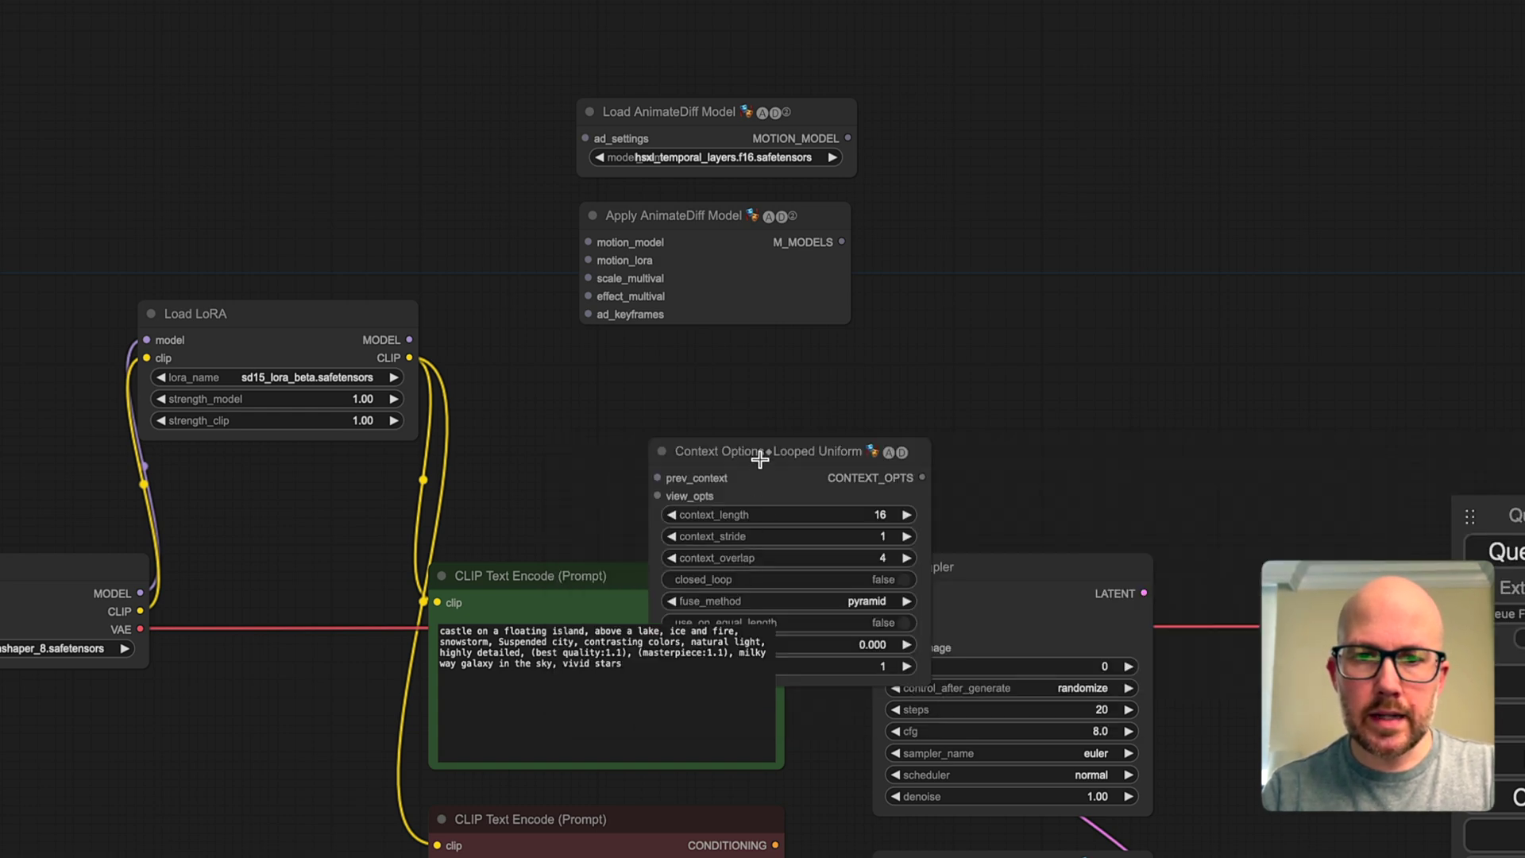
drag(771, 469, 1001, 122)
double_click(693, 413)
text(ev)
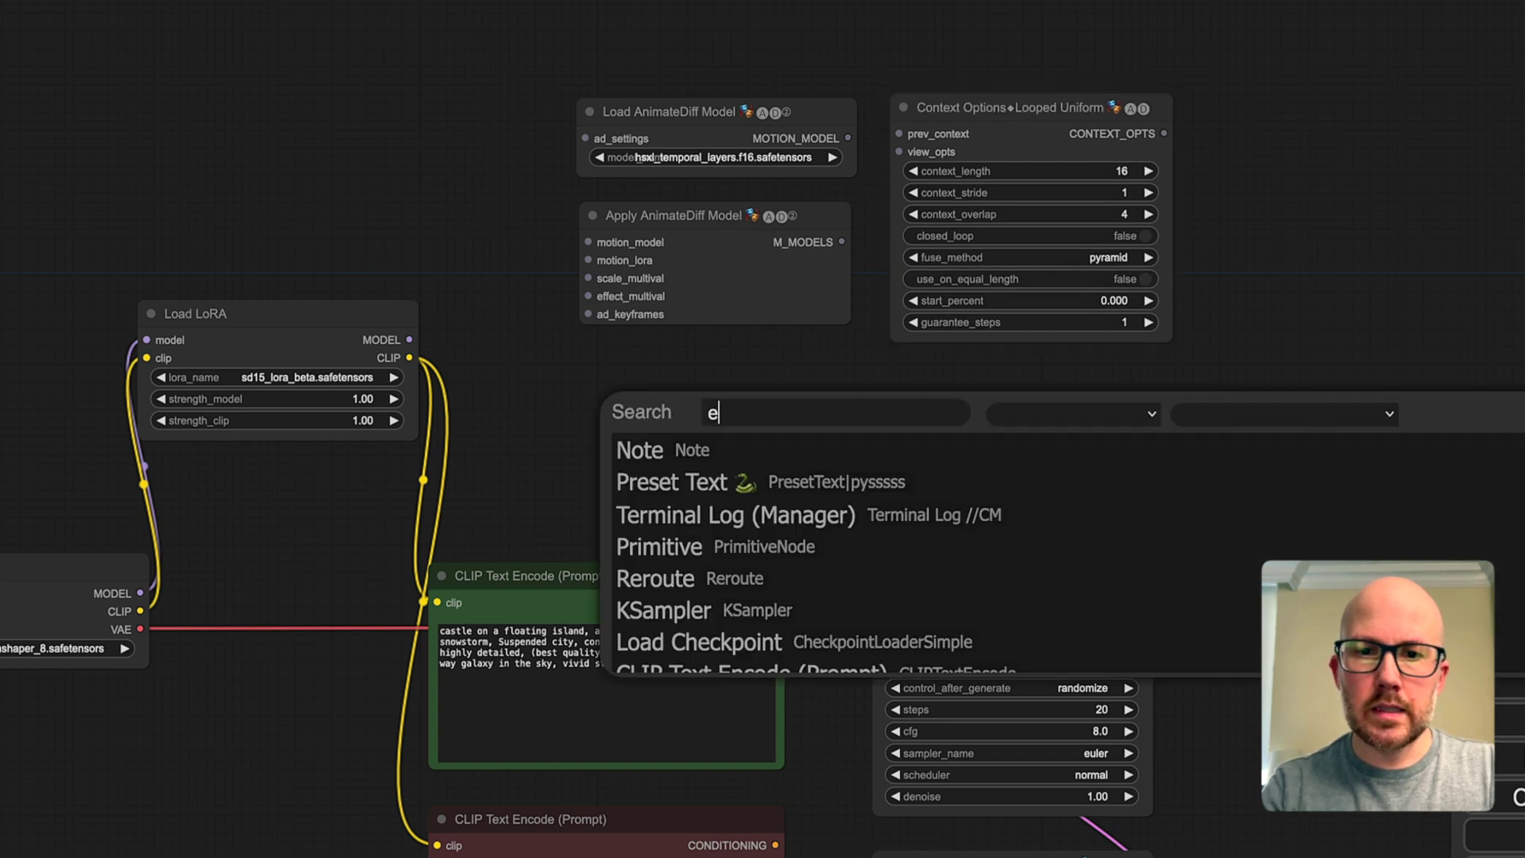
click(726, 483)
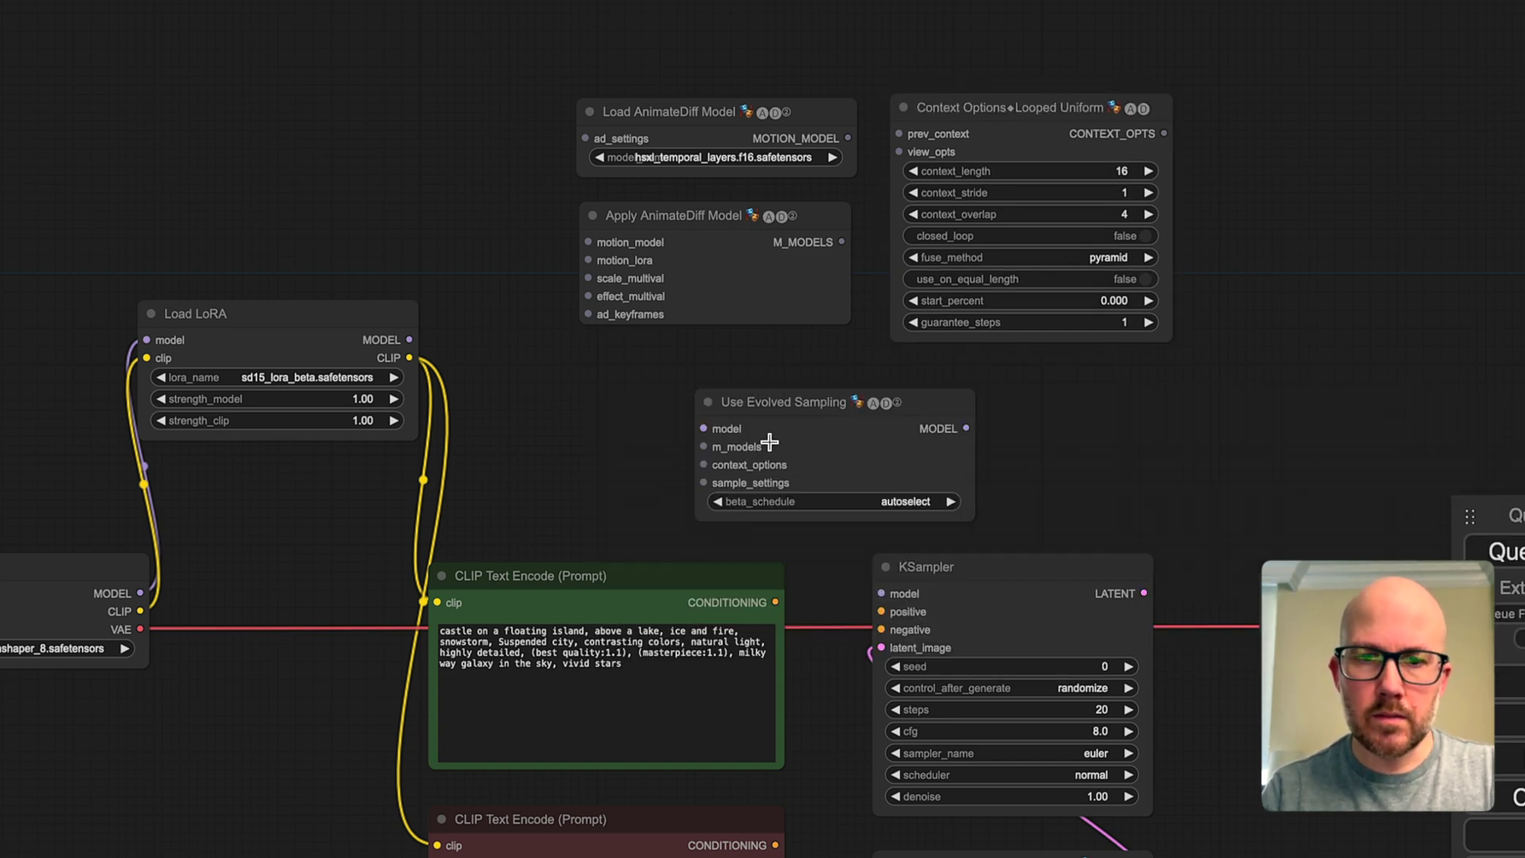
drag(798, 417, 678, 370)
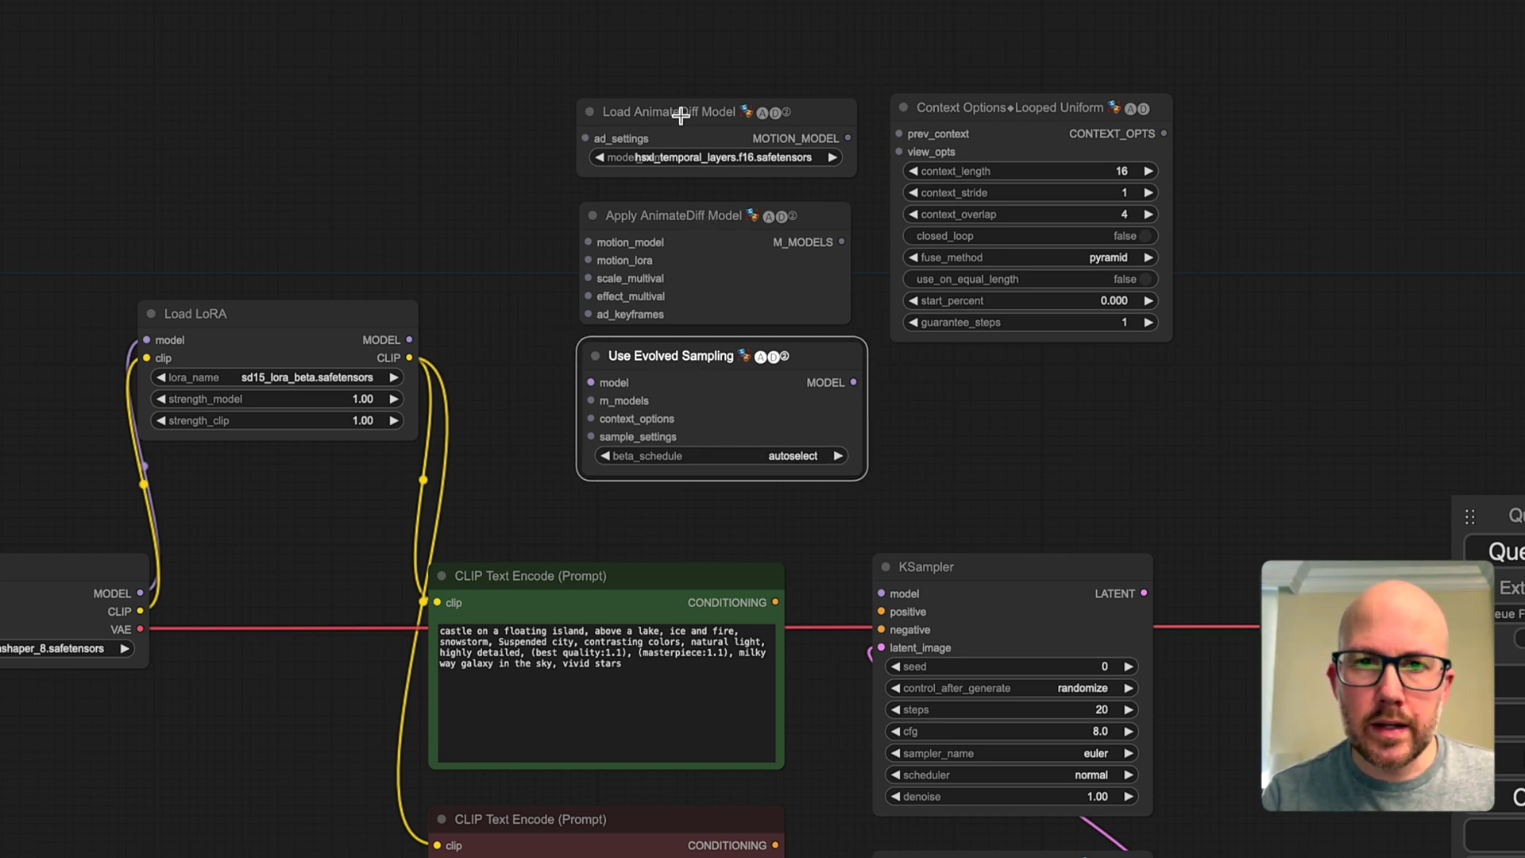
- Set the motion model to sd15_t2v_beta.ckpt and feed the LoRA model into Use Evolved Sampling
click(710, 159)
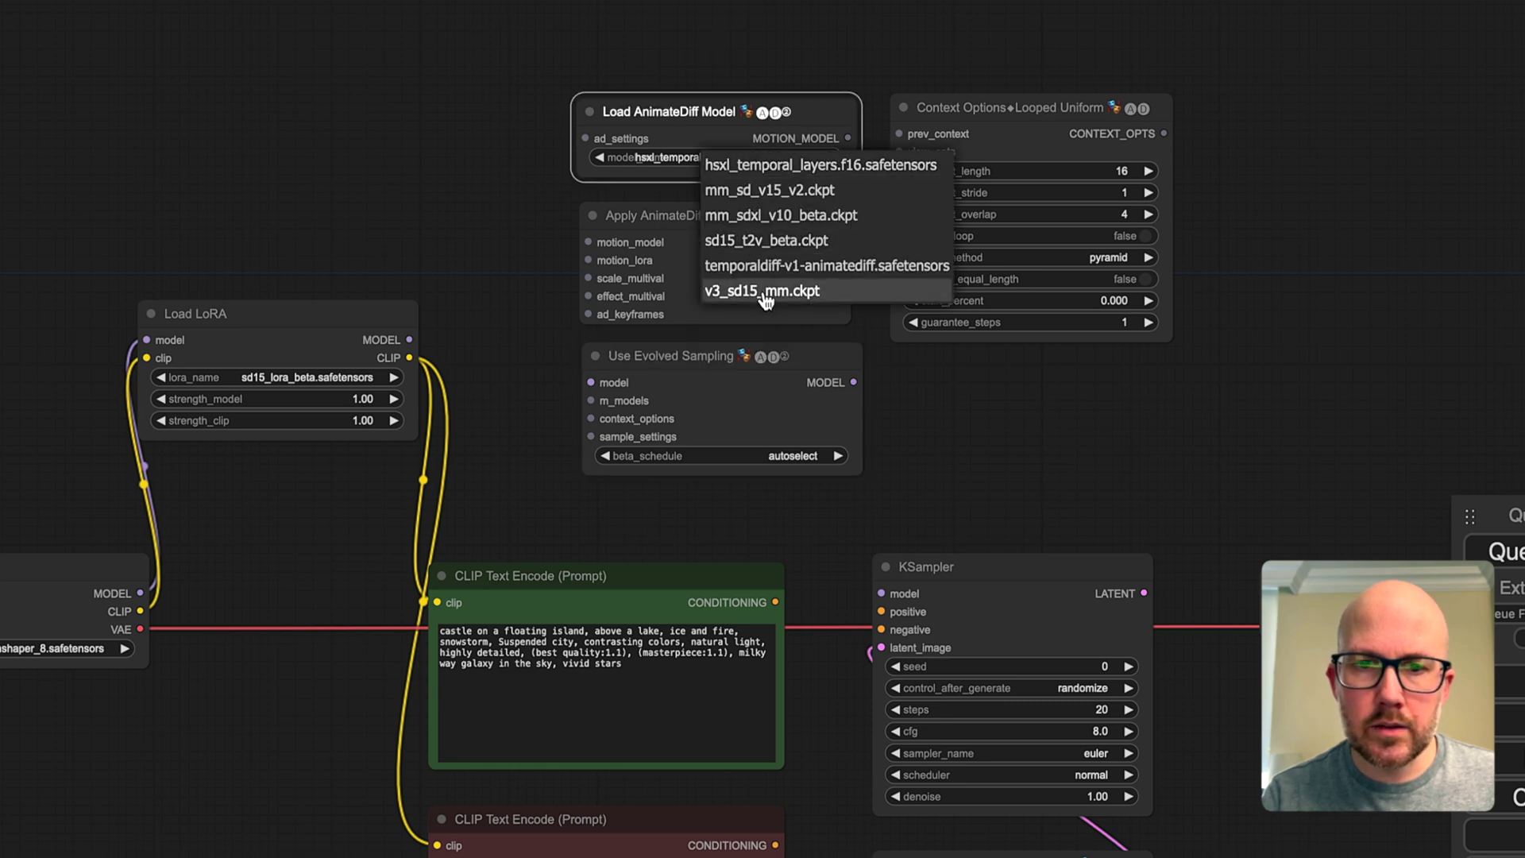
click(758, 240)
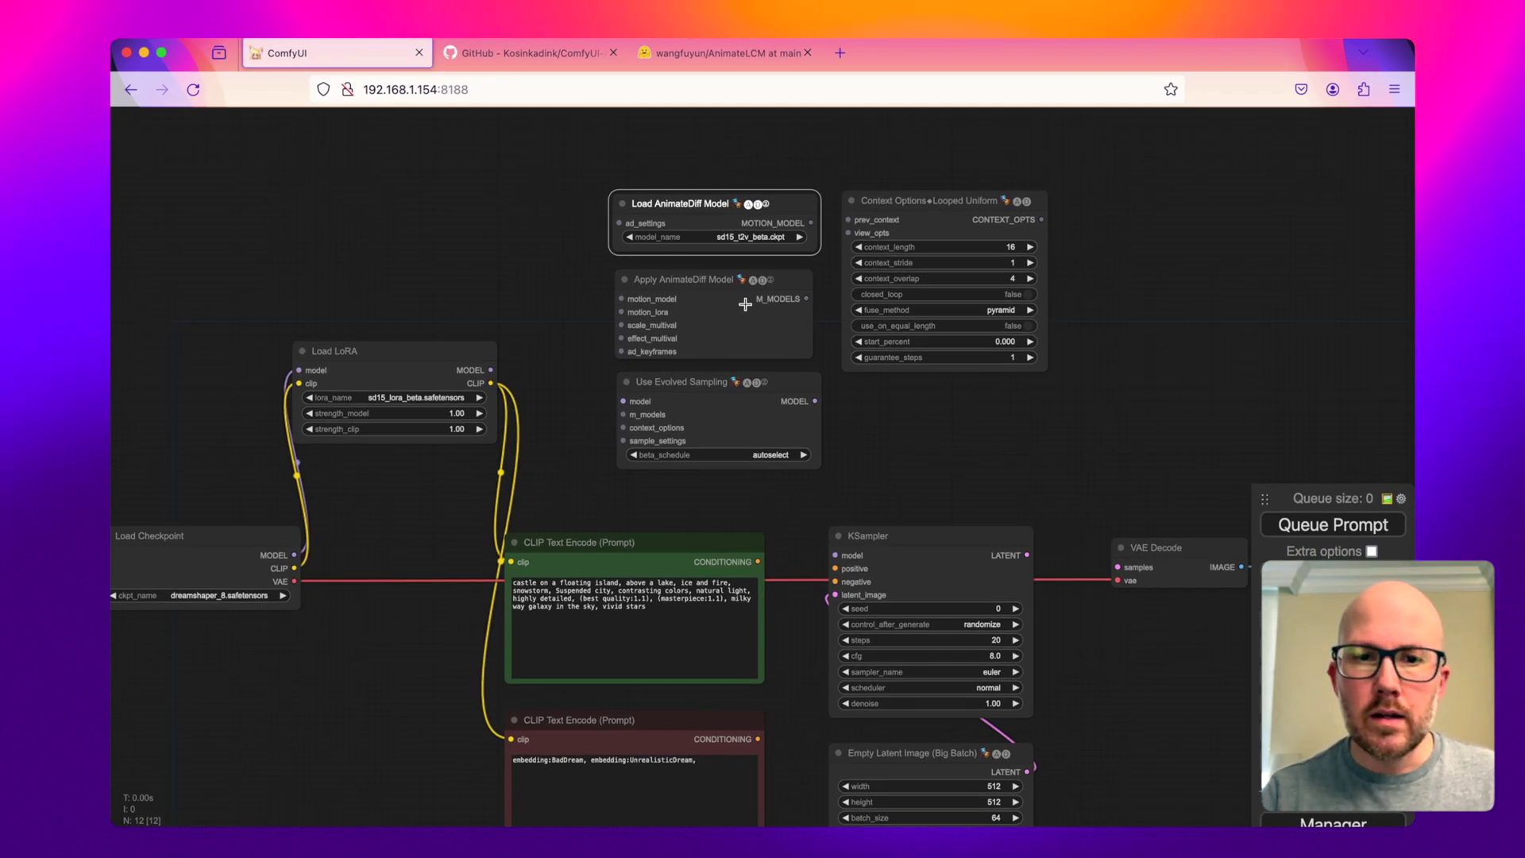
drag(491, 371, 628, 402)
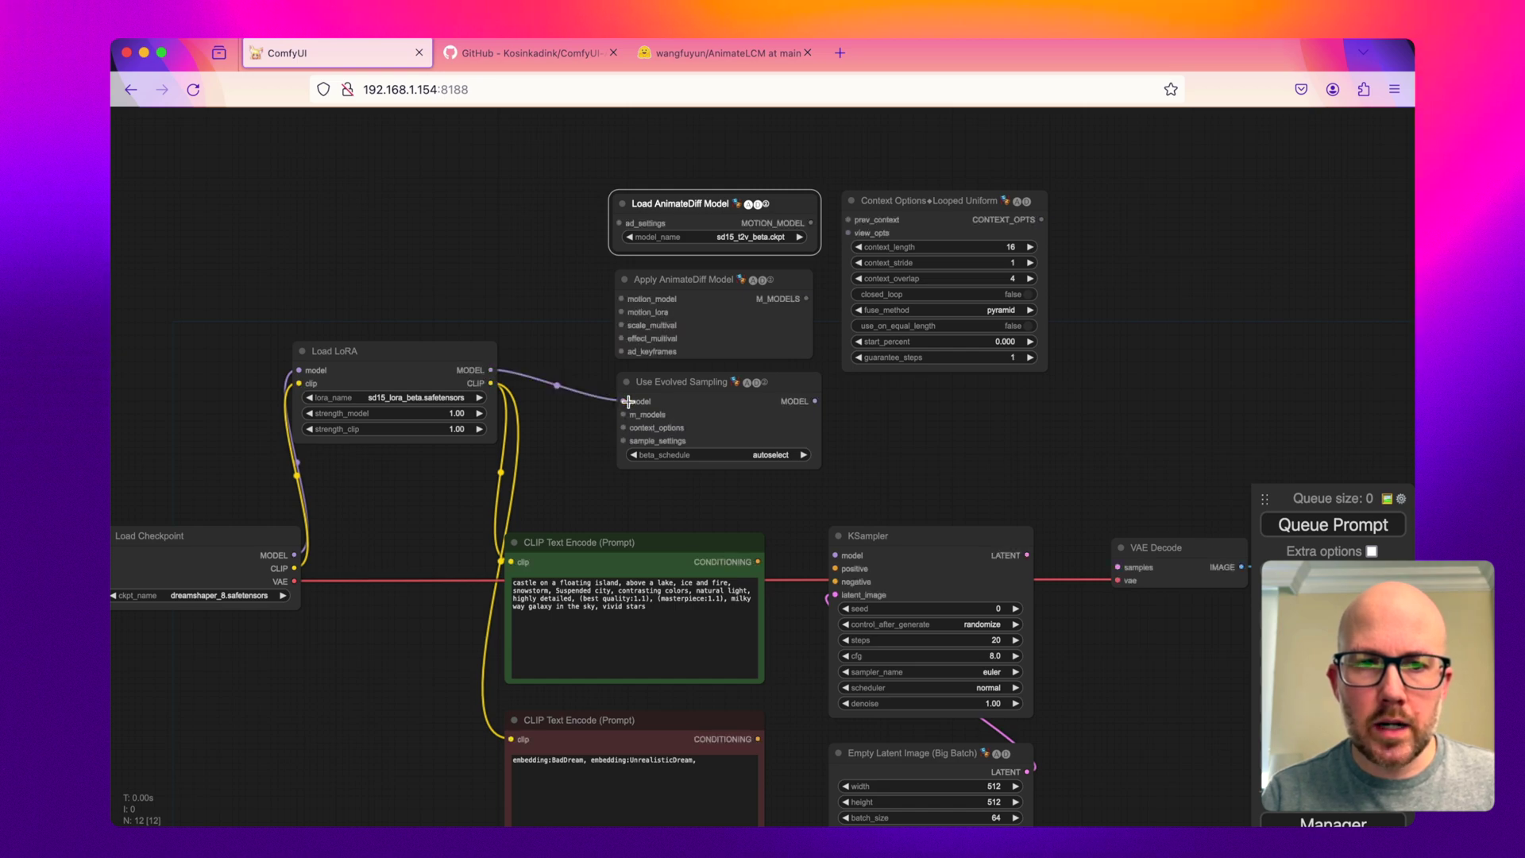
click(659, 384)
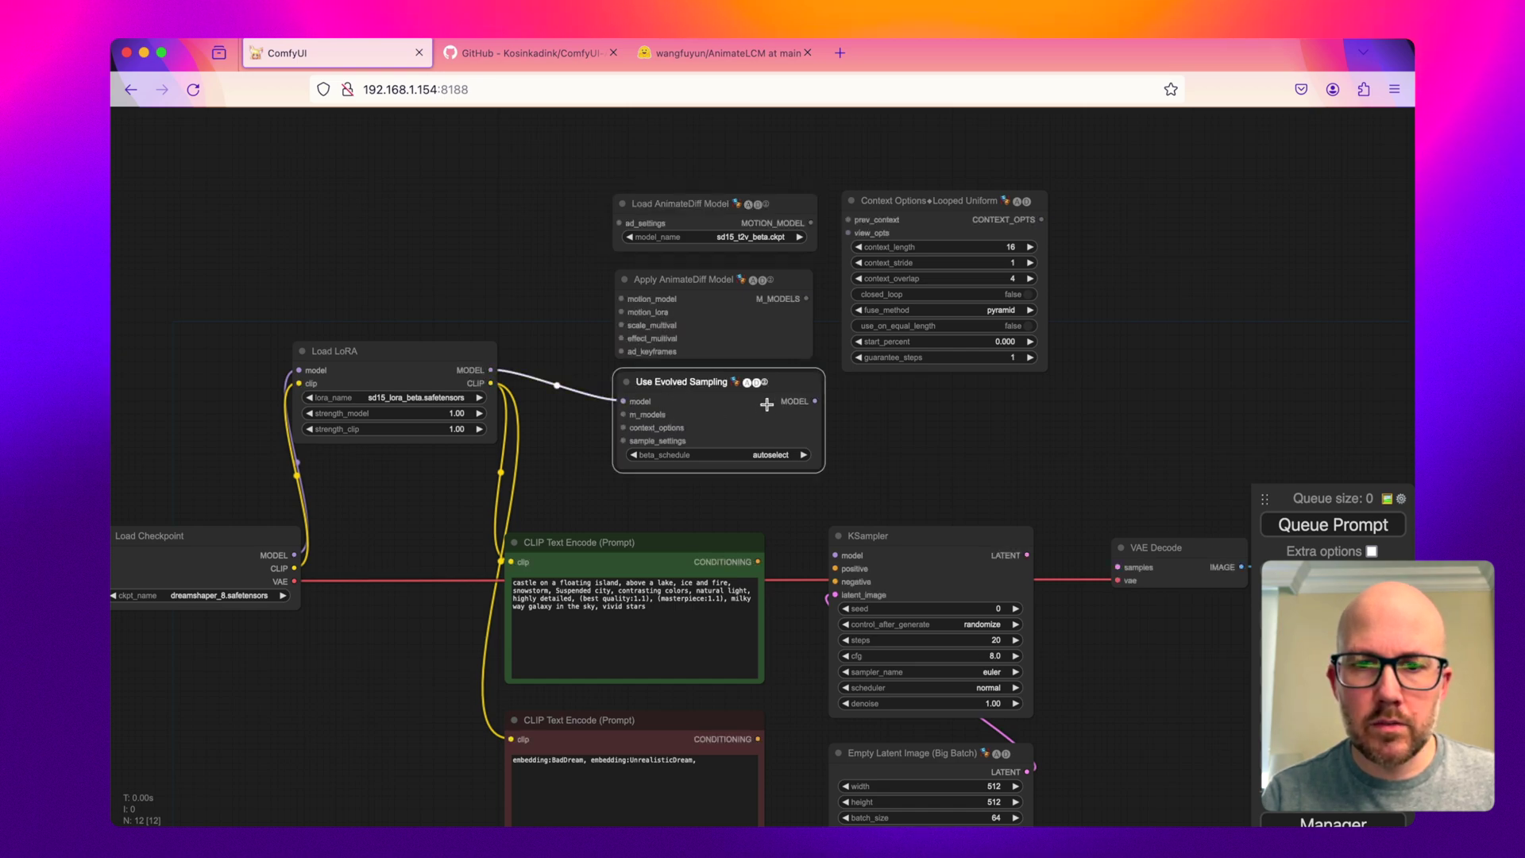
- Send Use Evolved Sampling's model to KSampler and attach motion model, M_MODELS and context options
drag(813, 401, 834, 548)
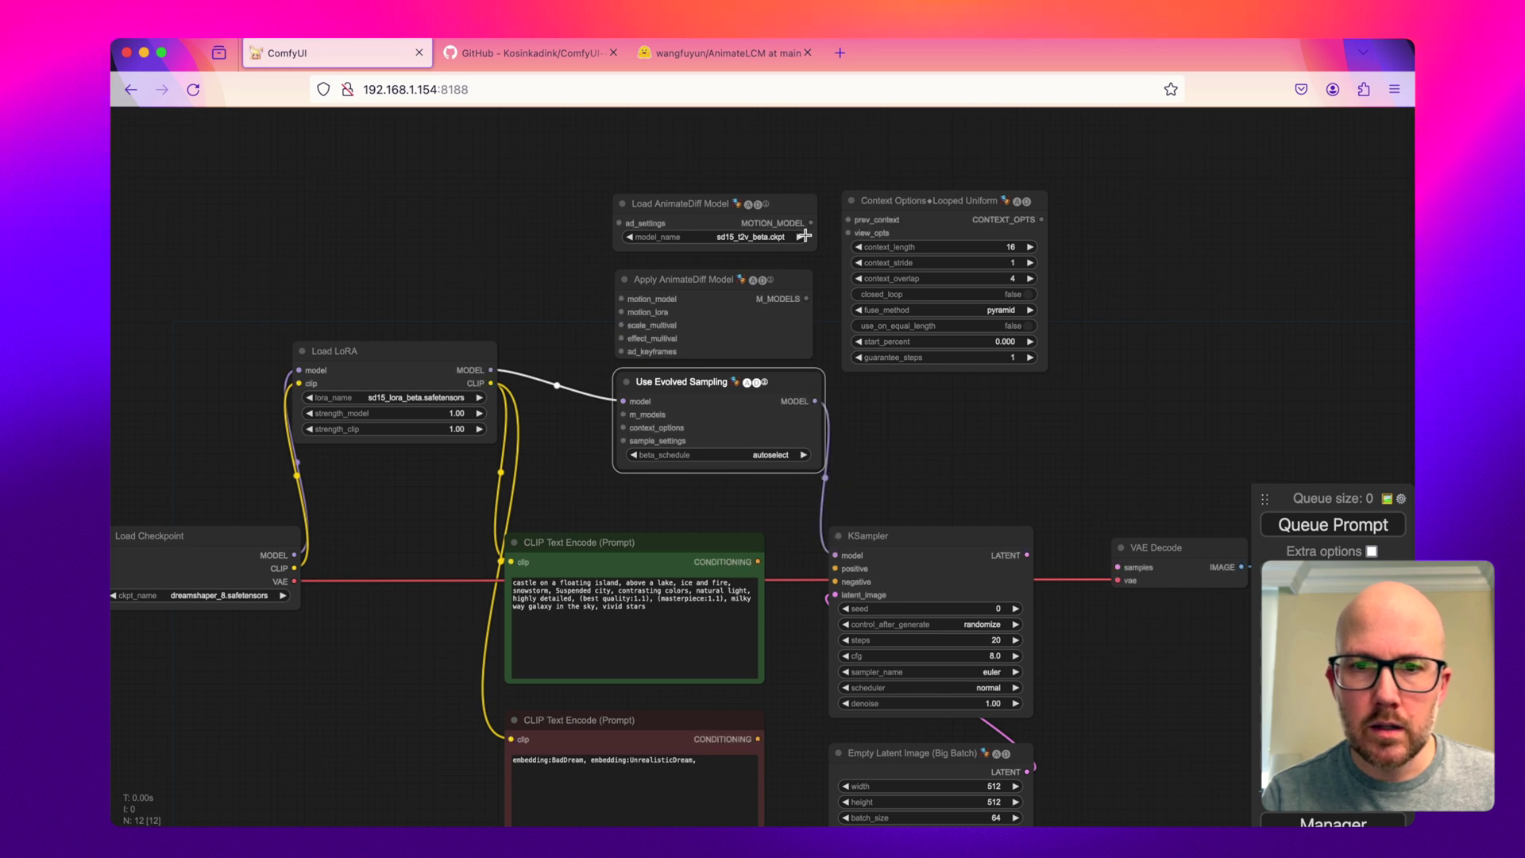
drag(812, 223, 651, 300)
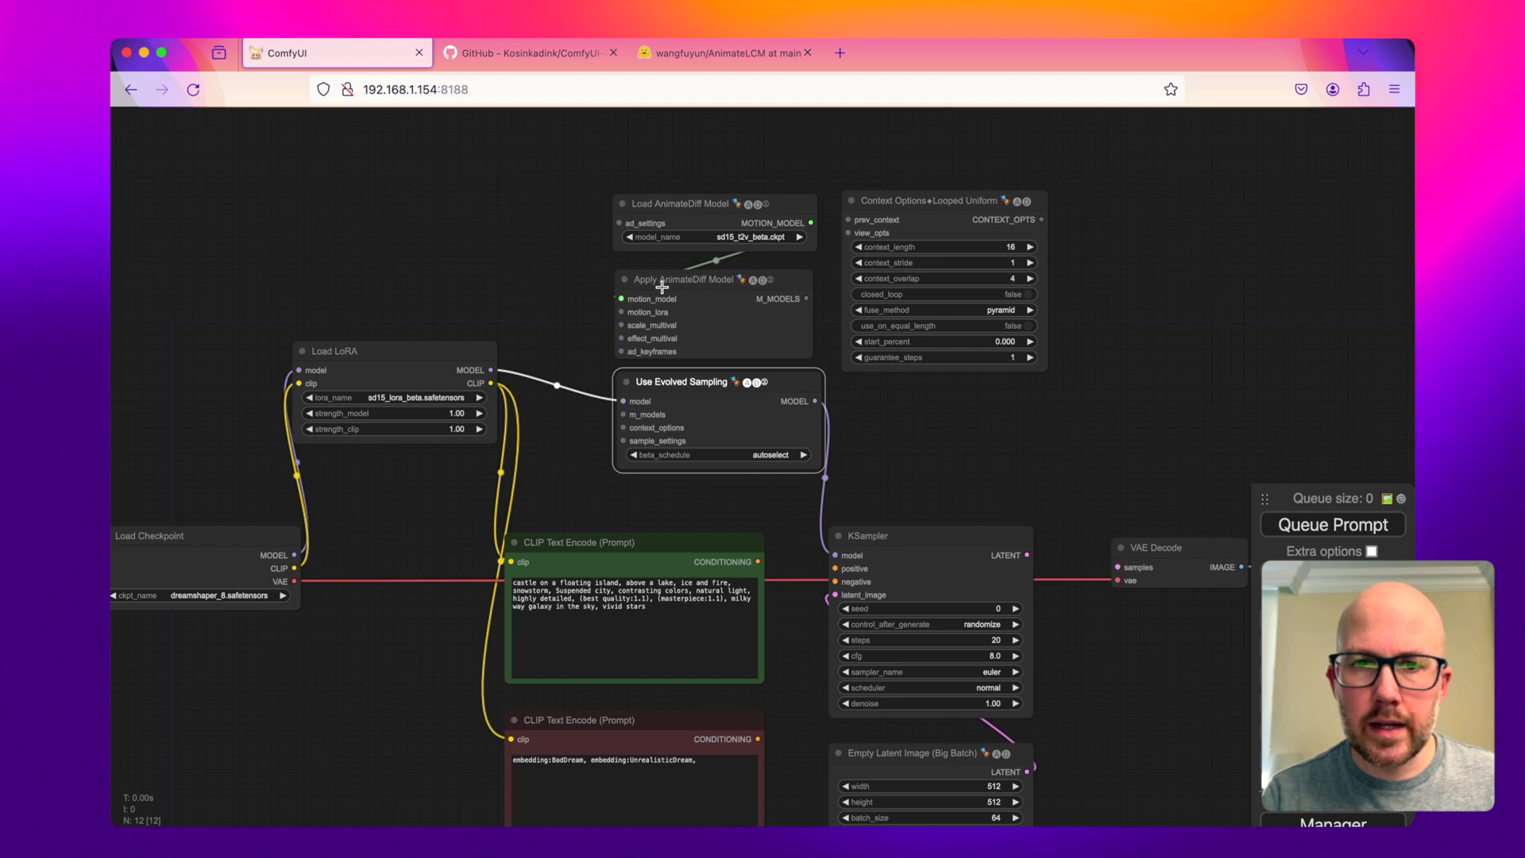
drag(805, 298, 624, 414)
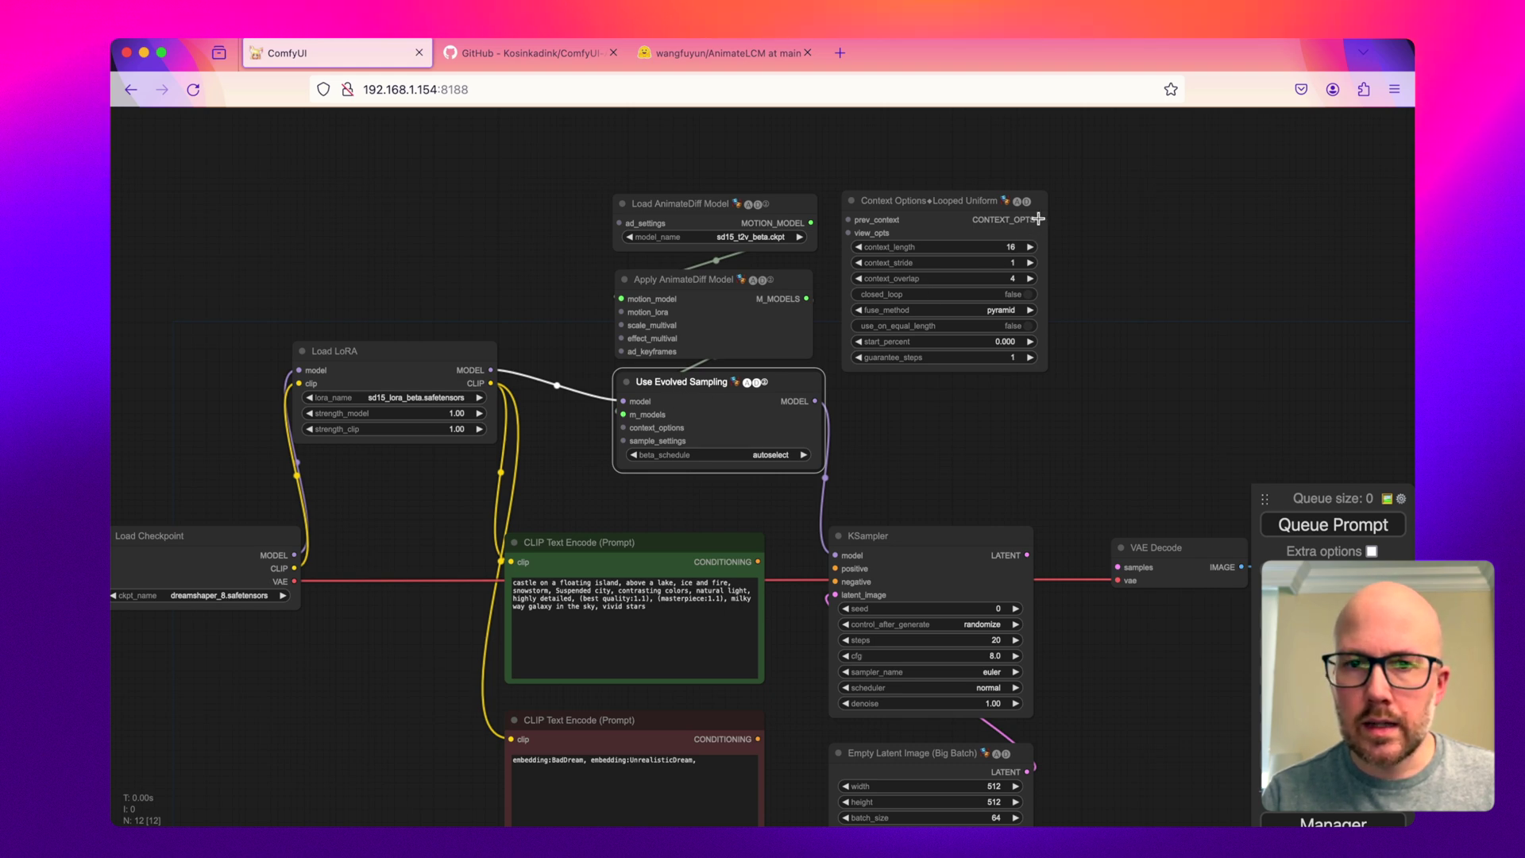
drag(1042, 219, 624, 429)
- Add a motion LoRA loader from the motion_lora input, then delete it again
drag(622, 312, 469, 262)
click(520, 355)
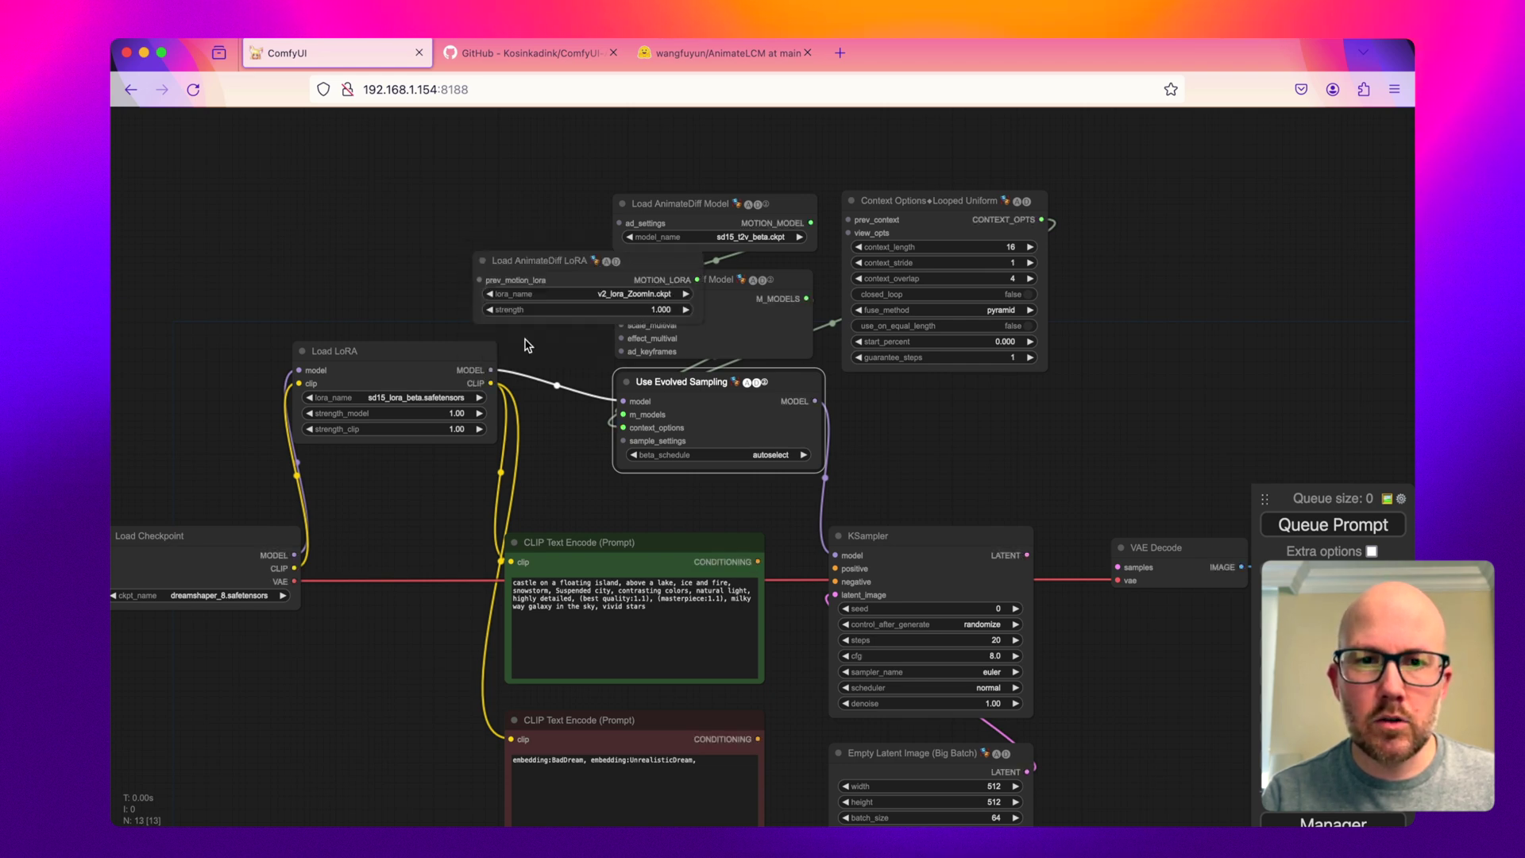
drag(563, 259, 408, 215)
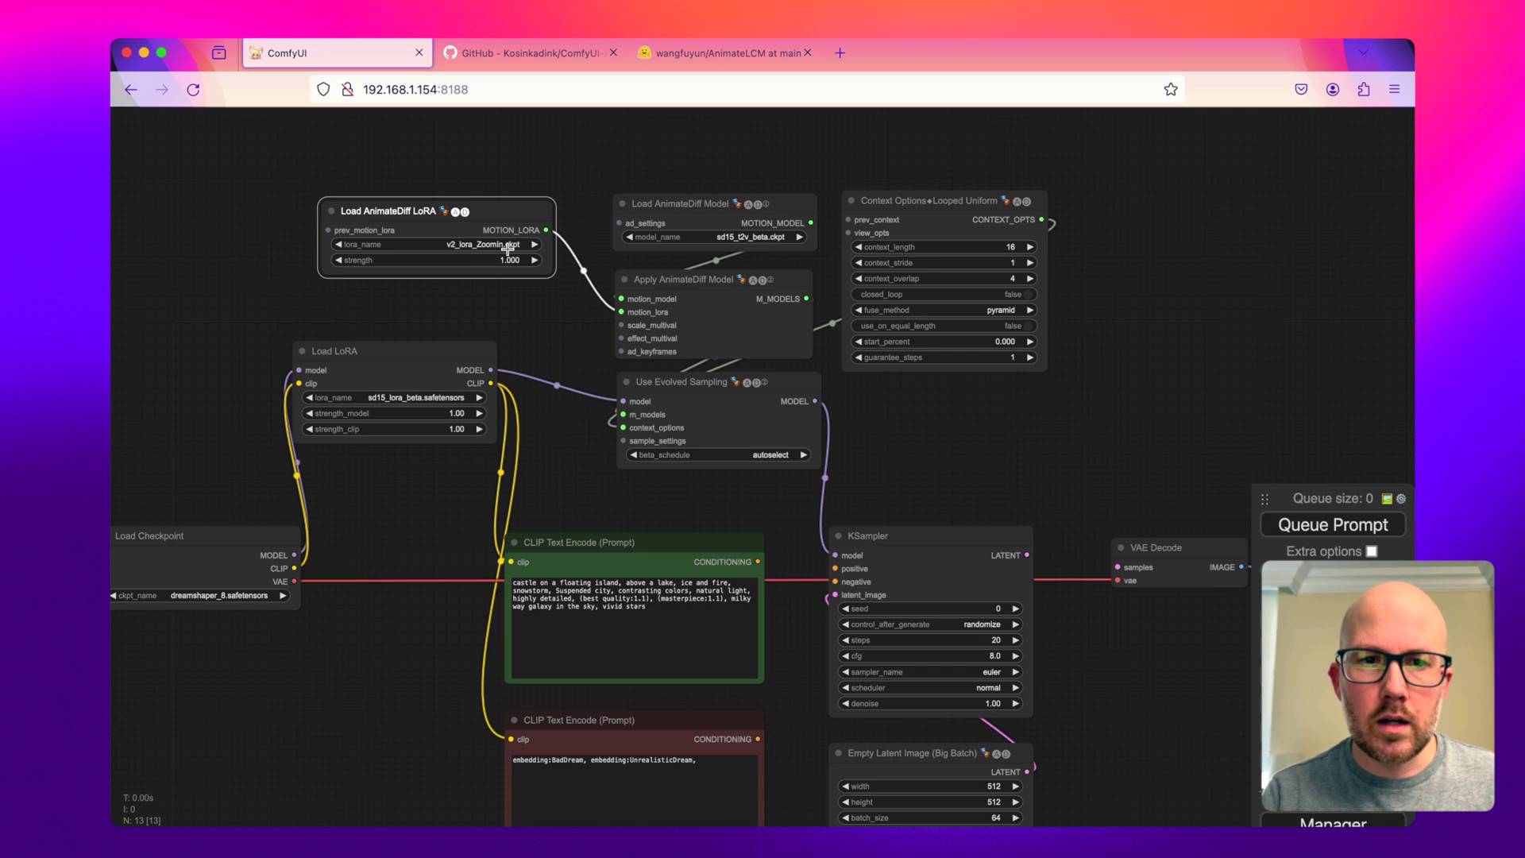
key(Delete)
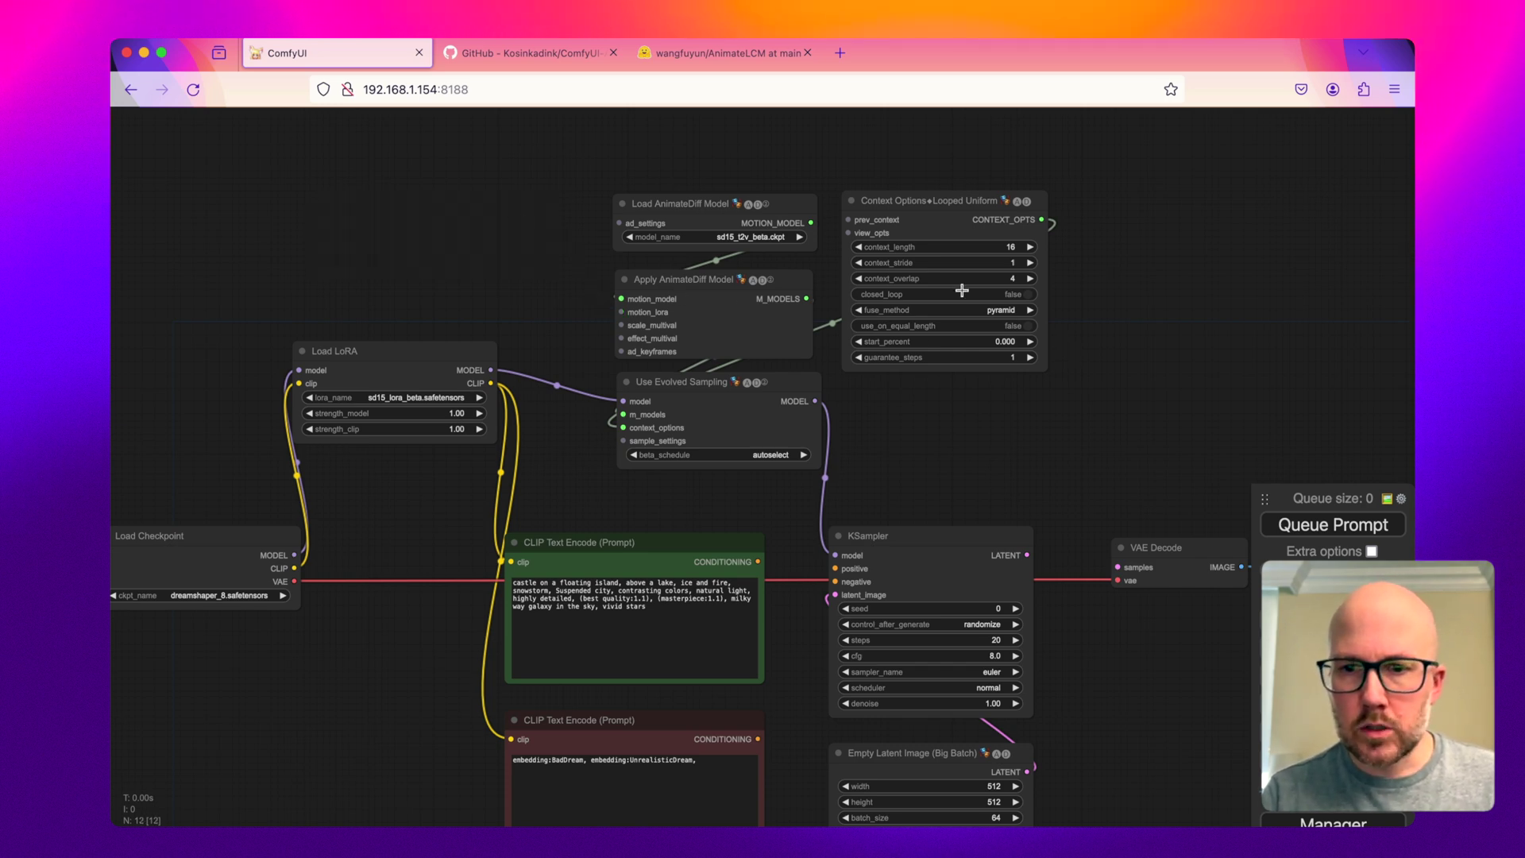
- Set closed_loop to true in the context options and keep beta_schedule on autoselect
click(1019, 296)
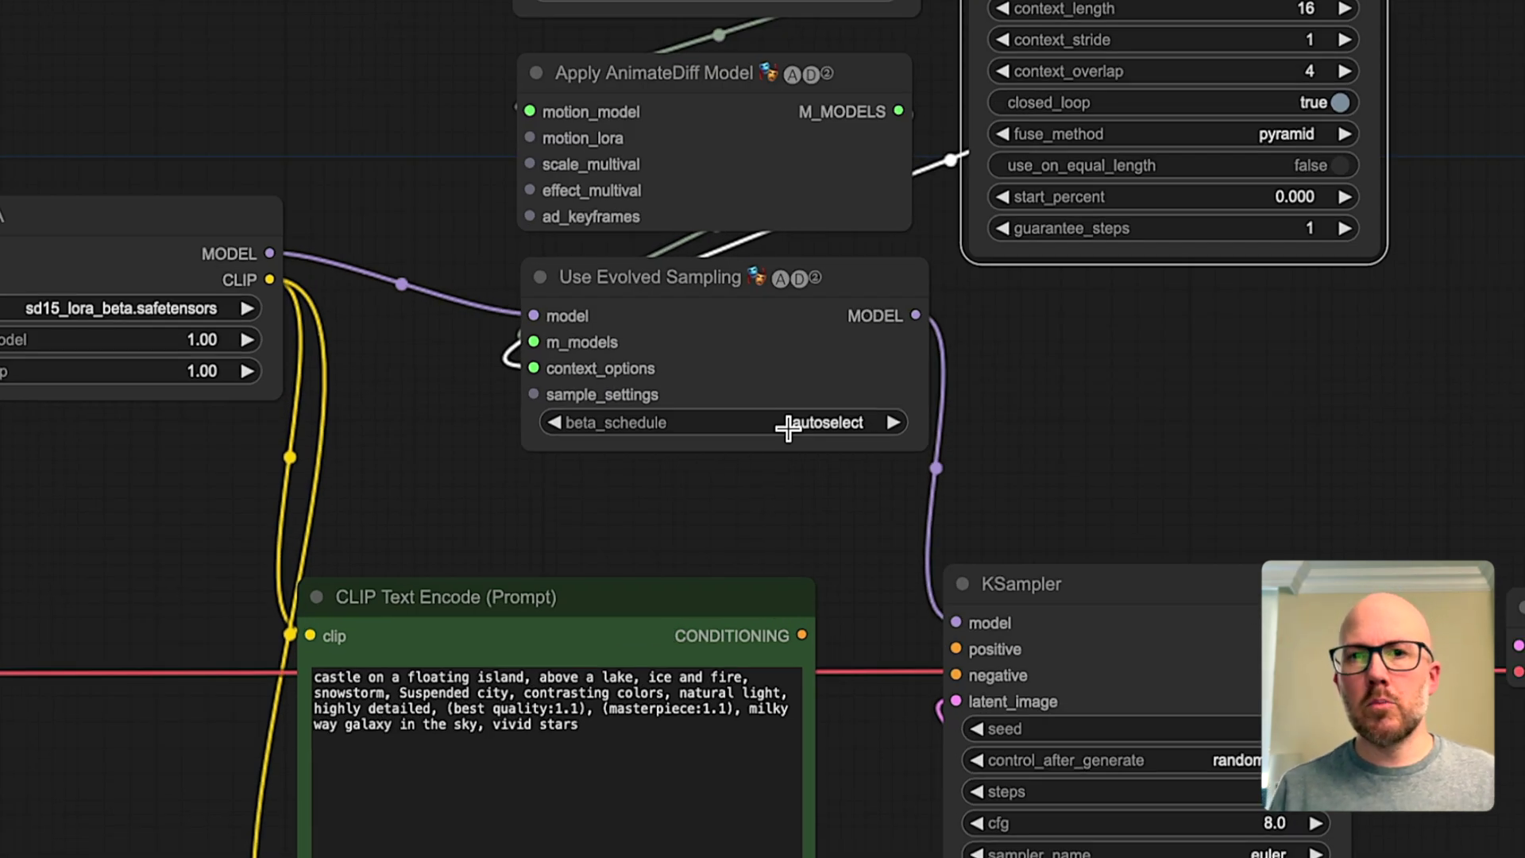
click(787, 427)
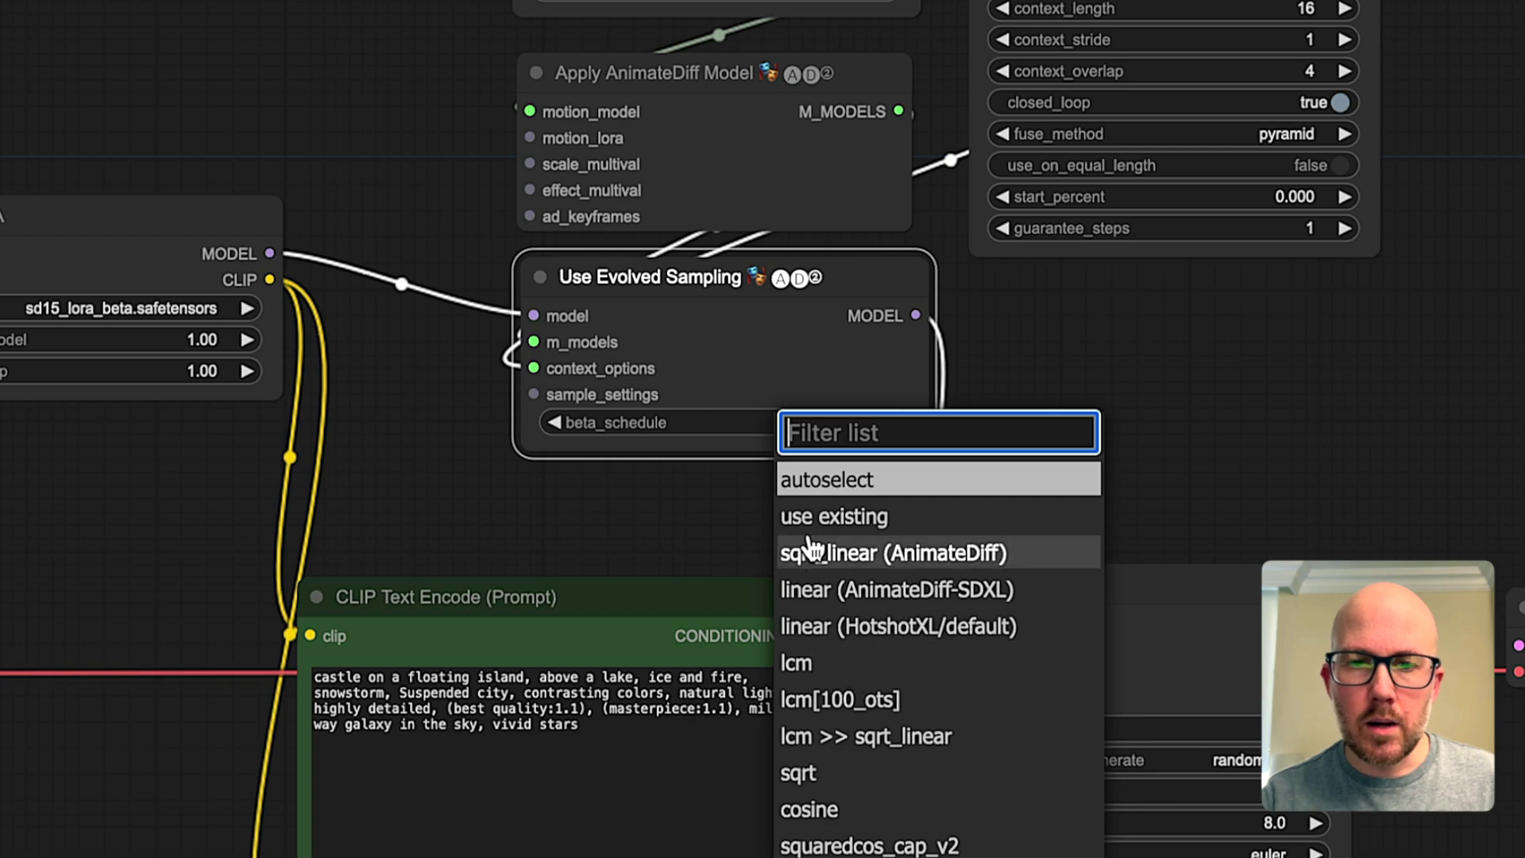
click(830, 483)
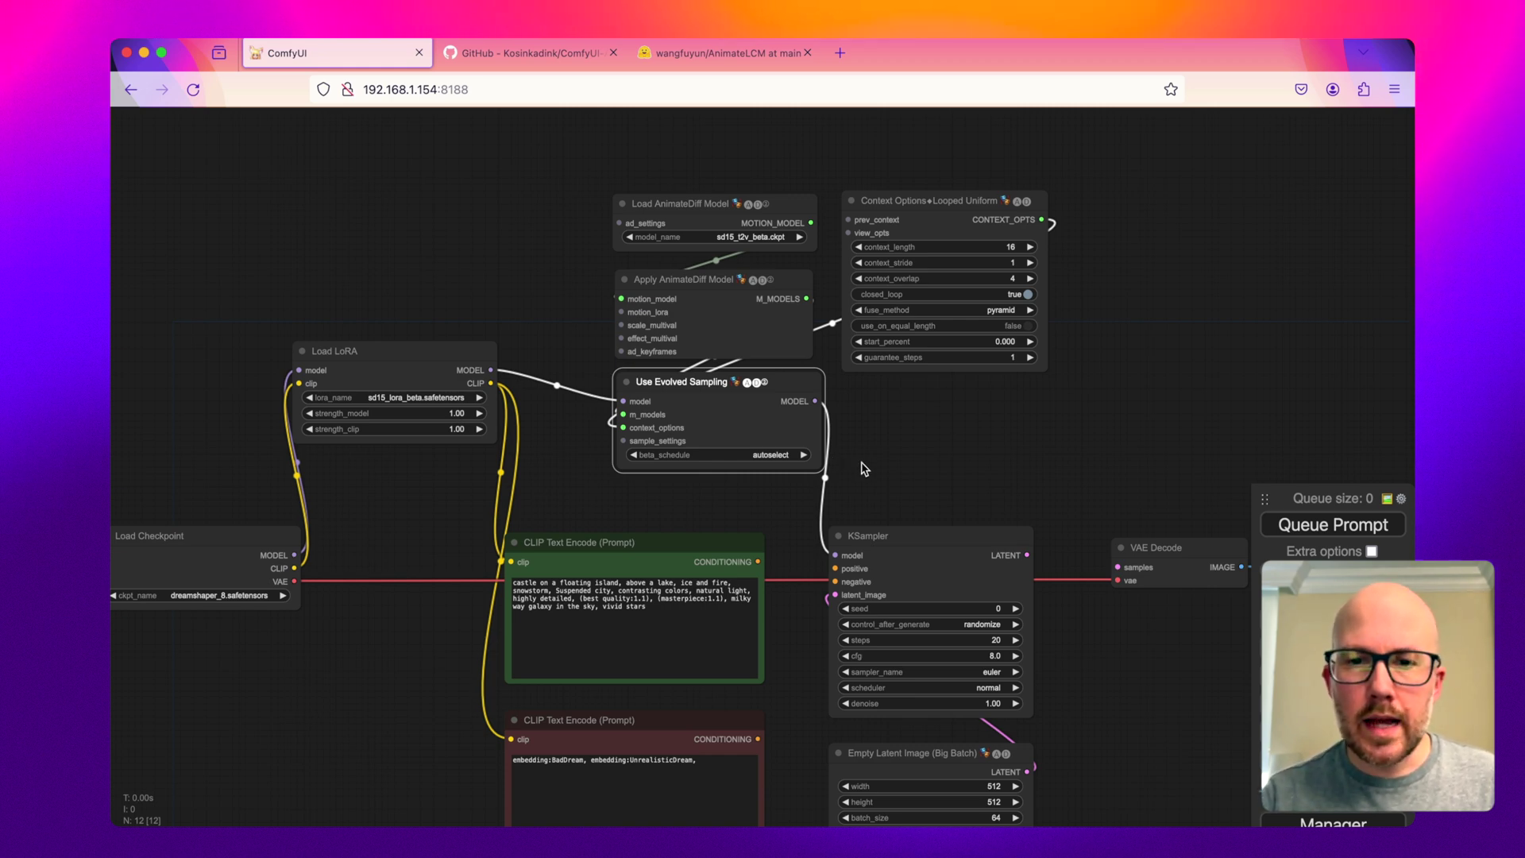
- Give KSampler a seed of 5 with control_after_generate set to fixed
drag(865, 470, 767, 315)
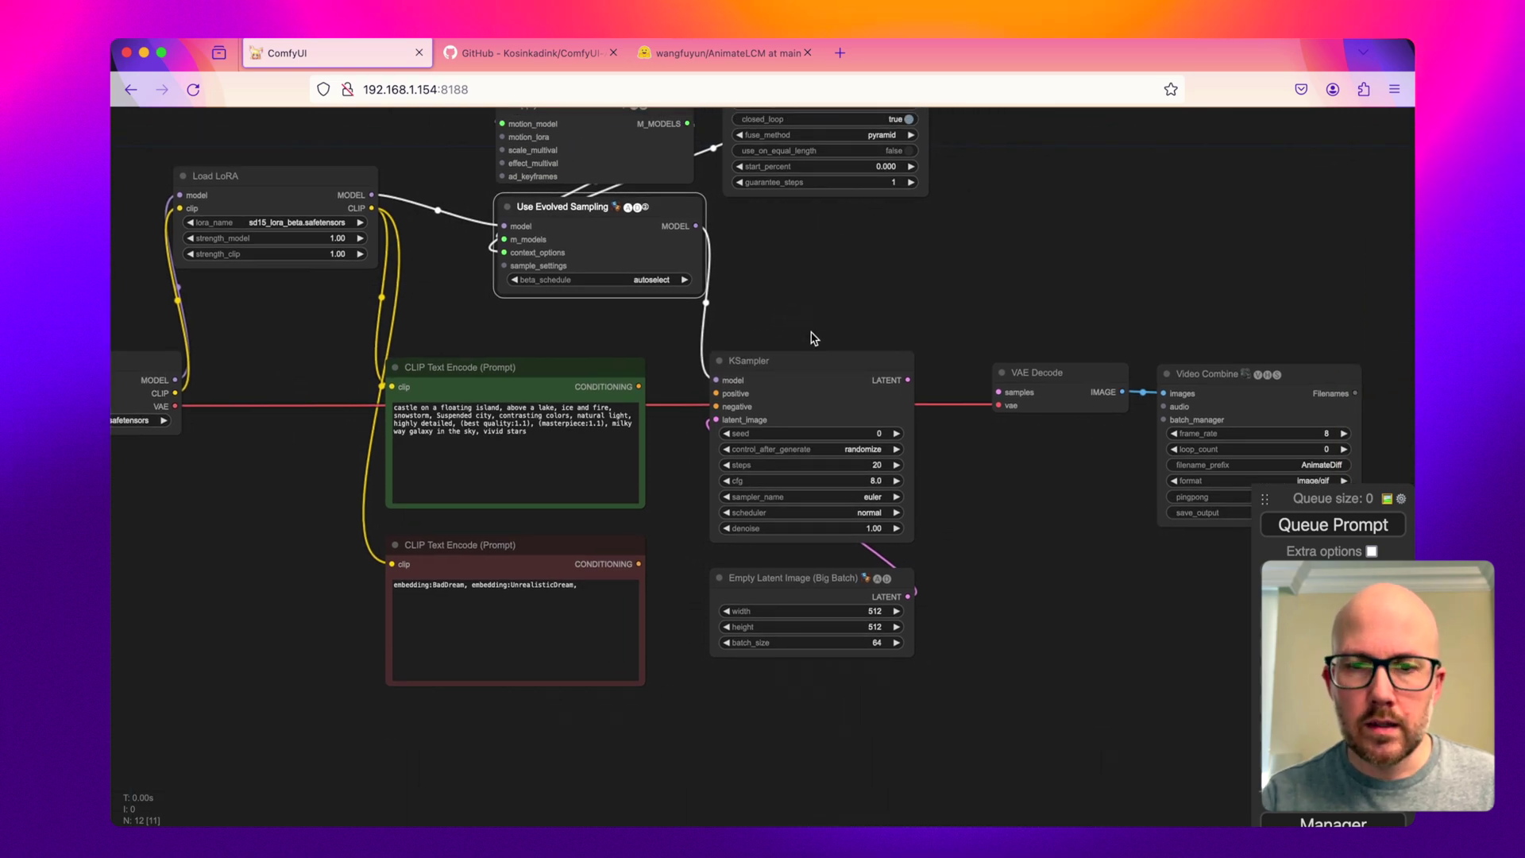
click(862, 429)
text(5)
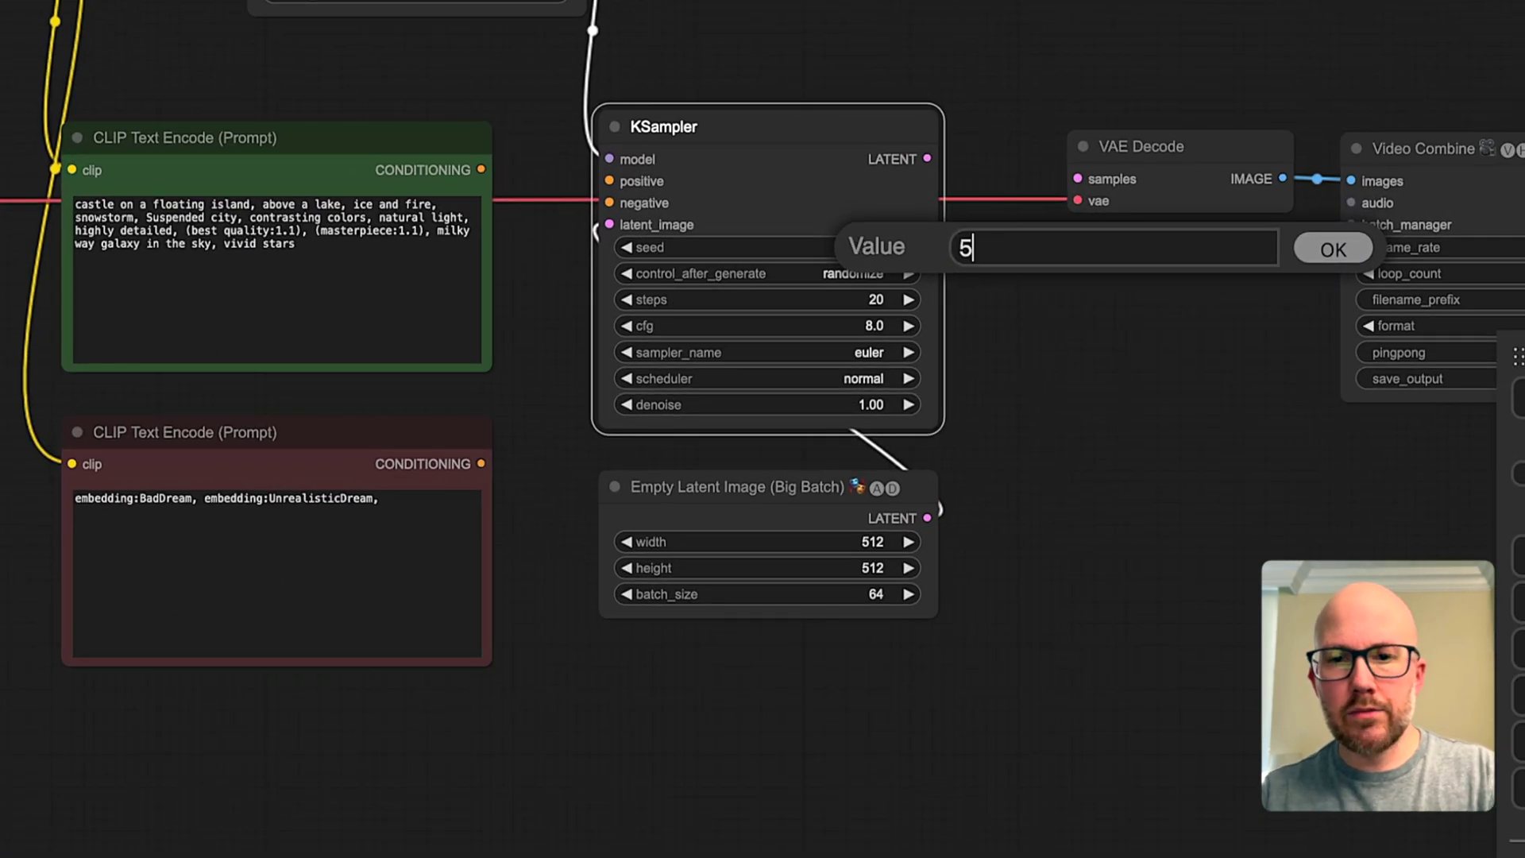
key(Return)
click(868, 273)
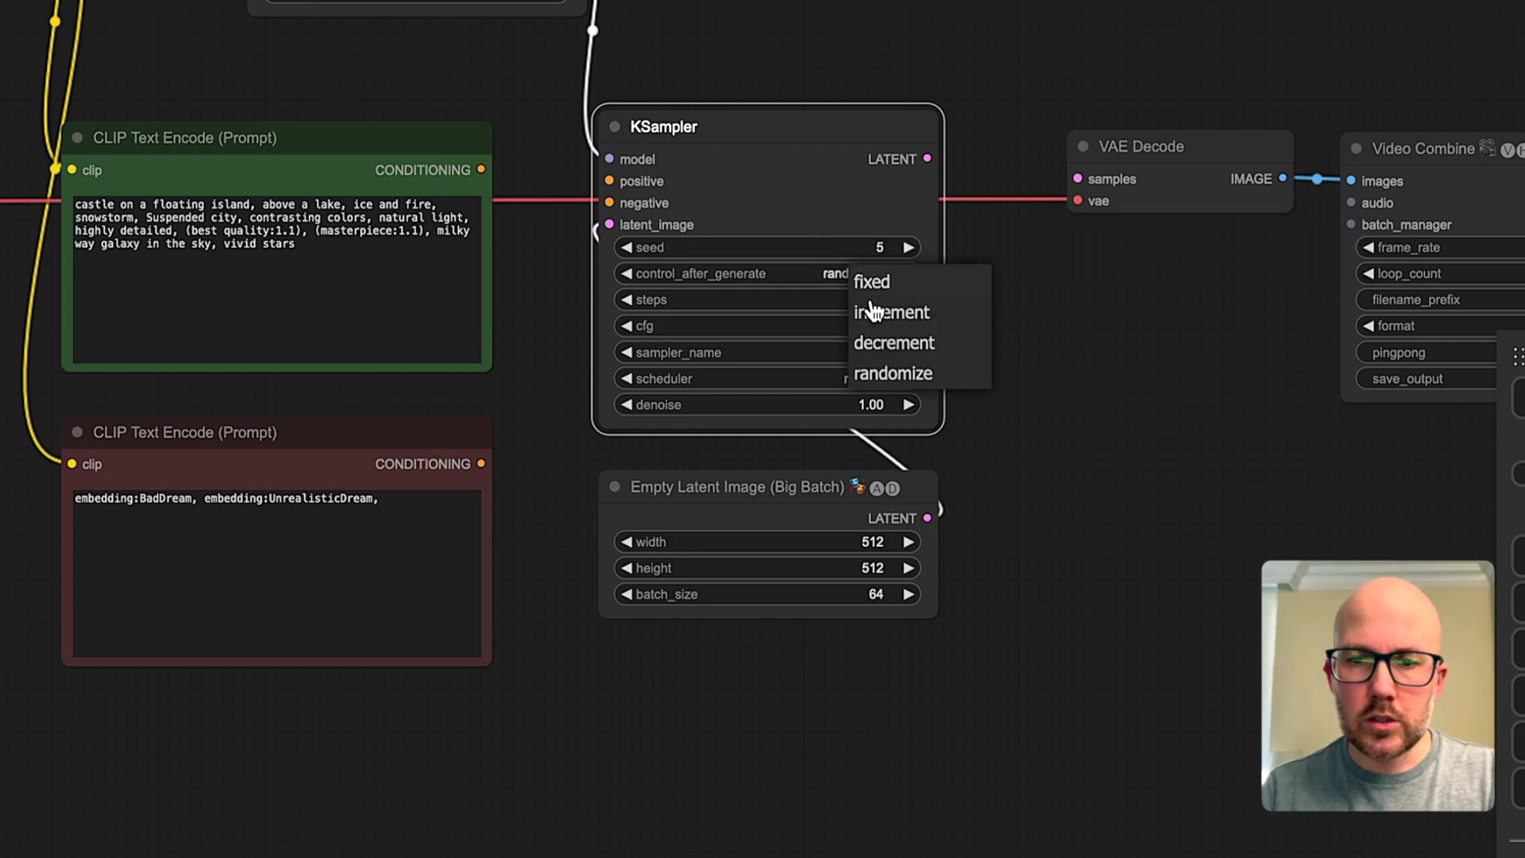
click(871, 285)
- Set KSampler to 8 steps, cfg 1.5 and the lcm sampler
click(862, 299)
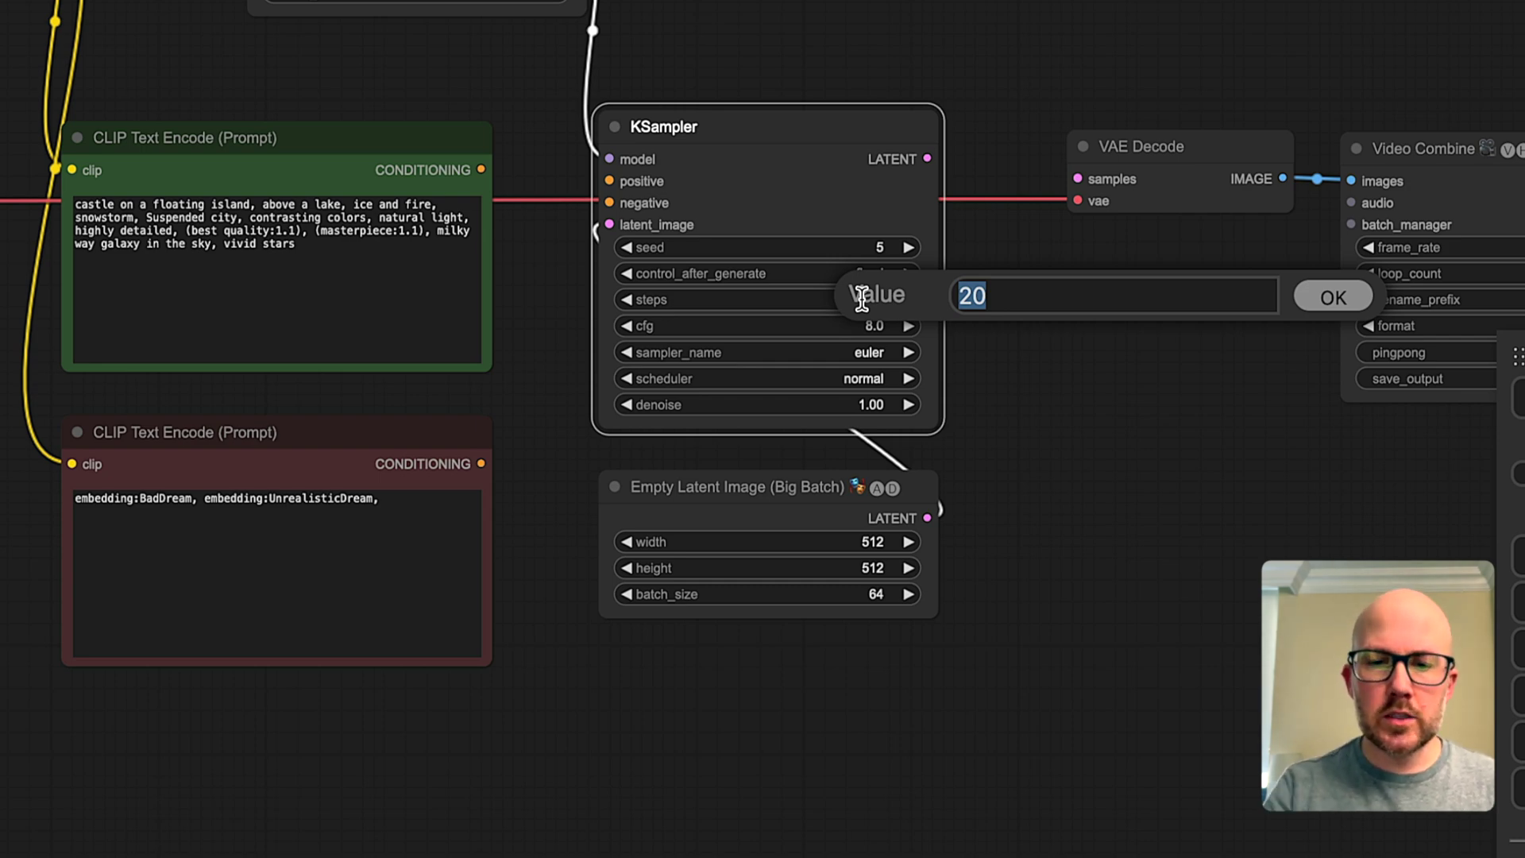
text(8)
key(Return)
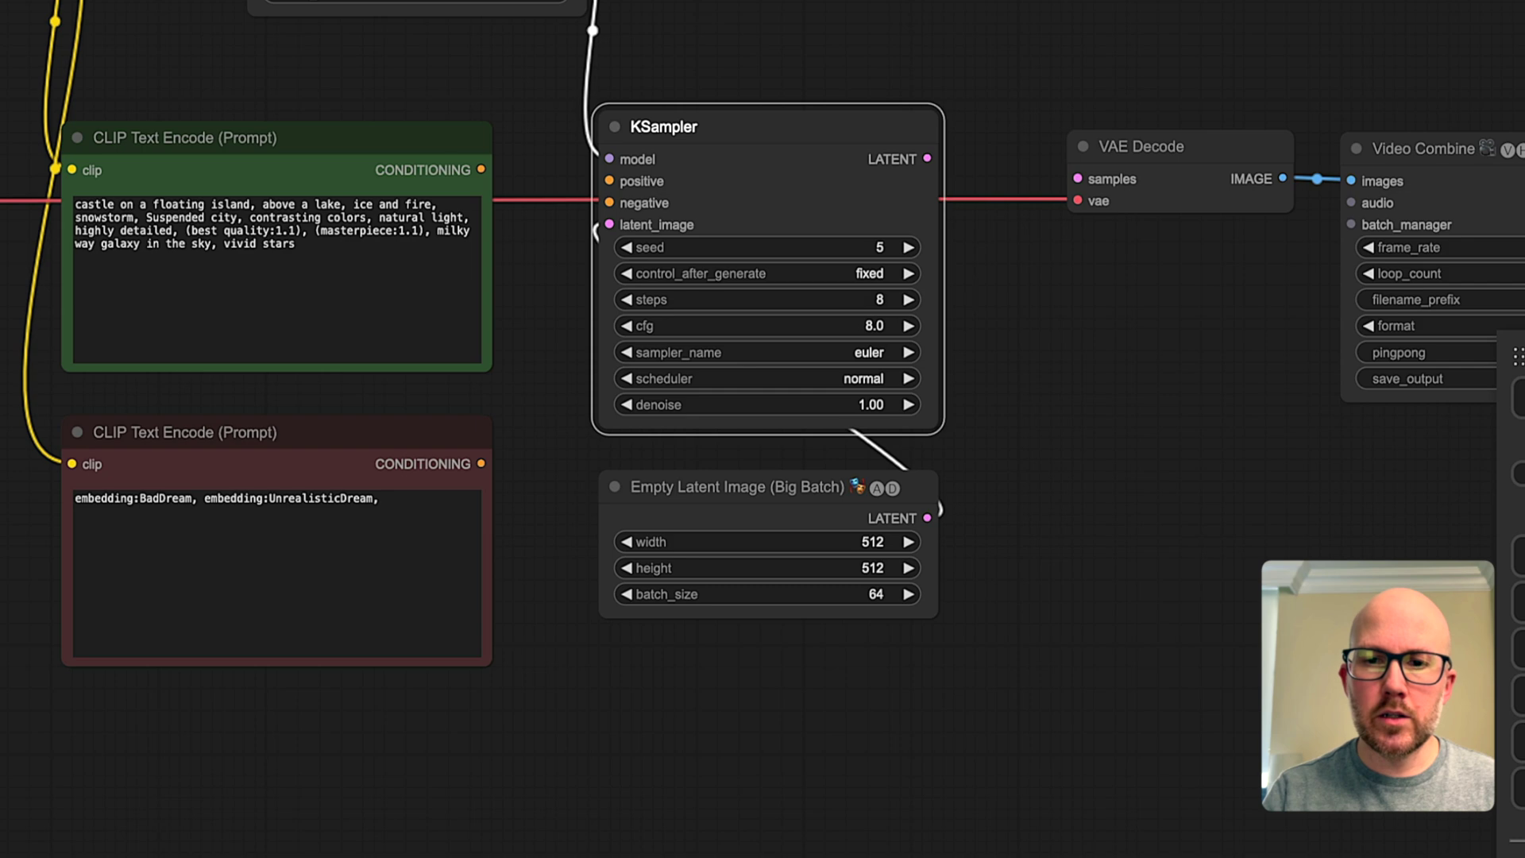
click(863, 323)
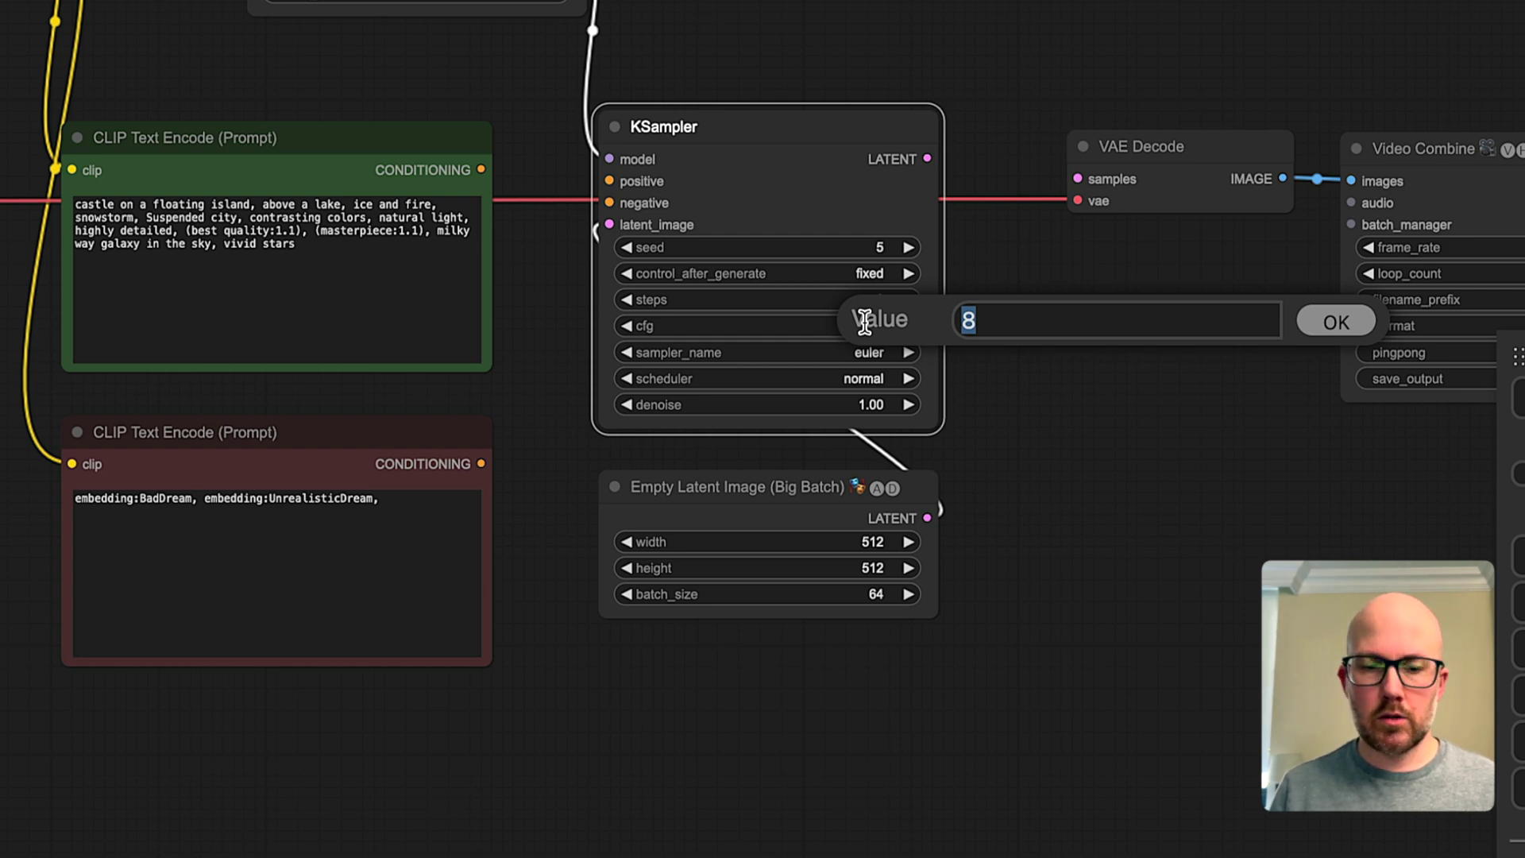
text(1.)
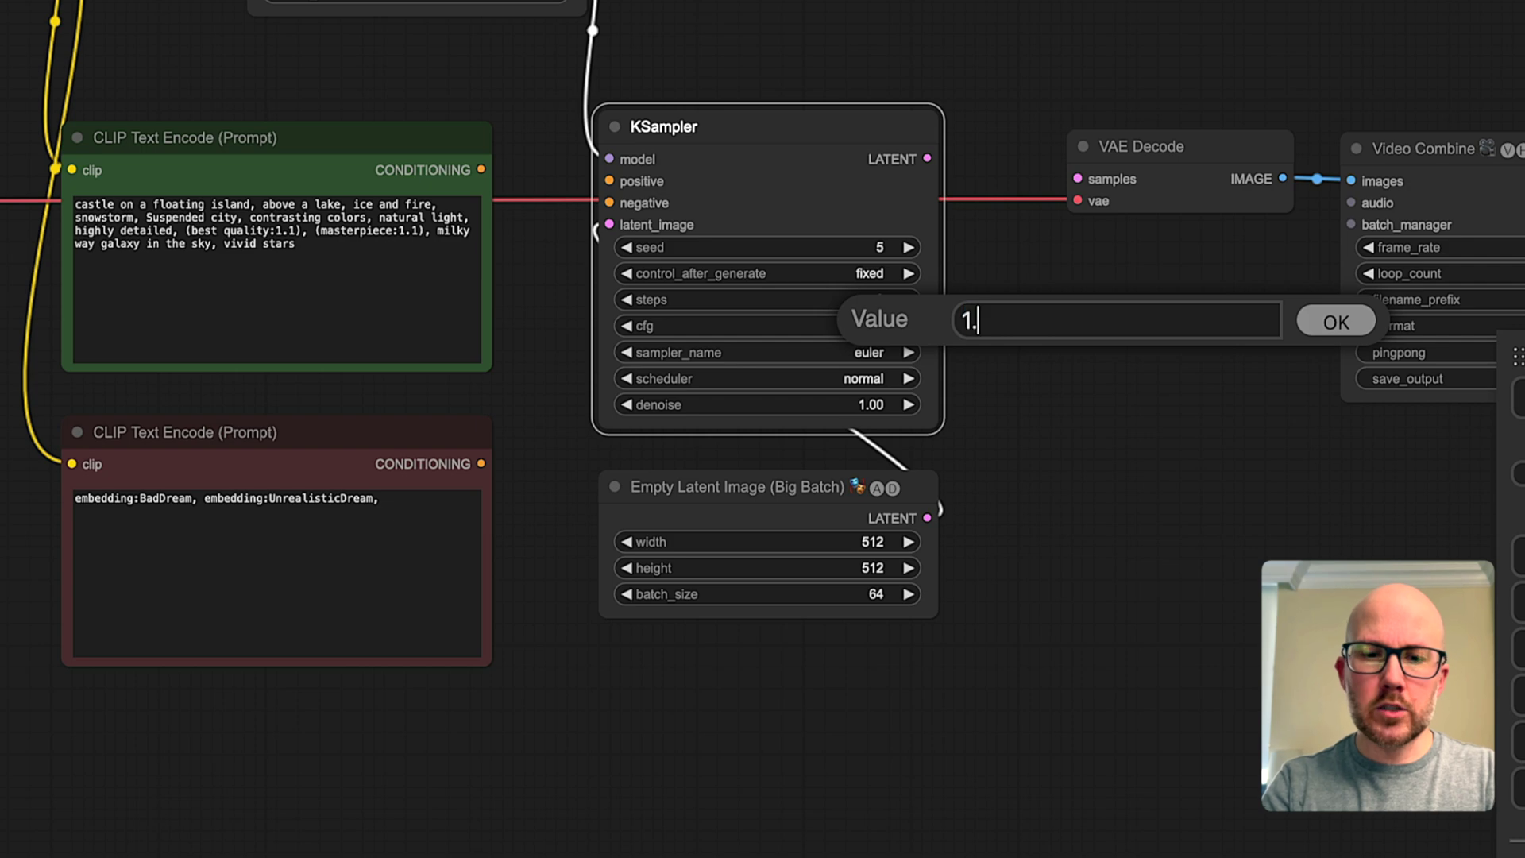
text(5)
key(Return)
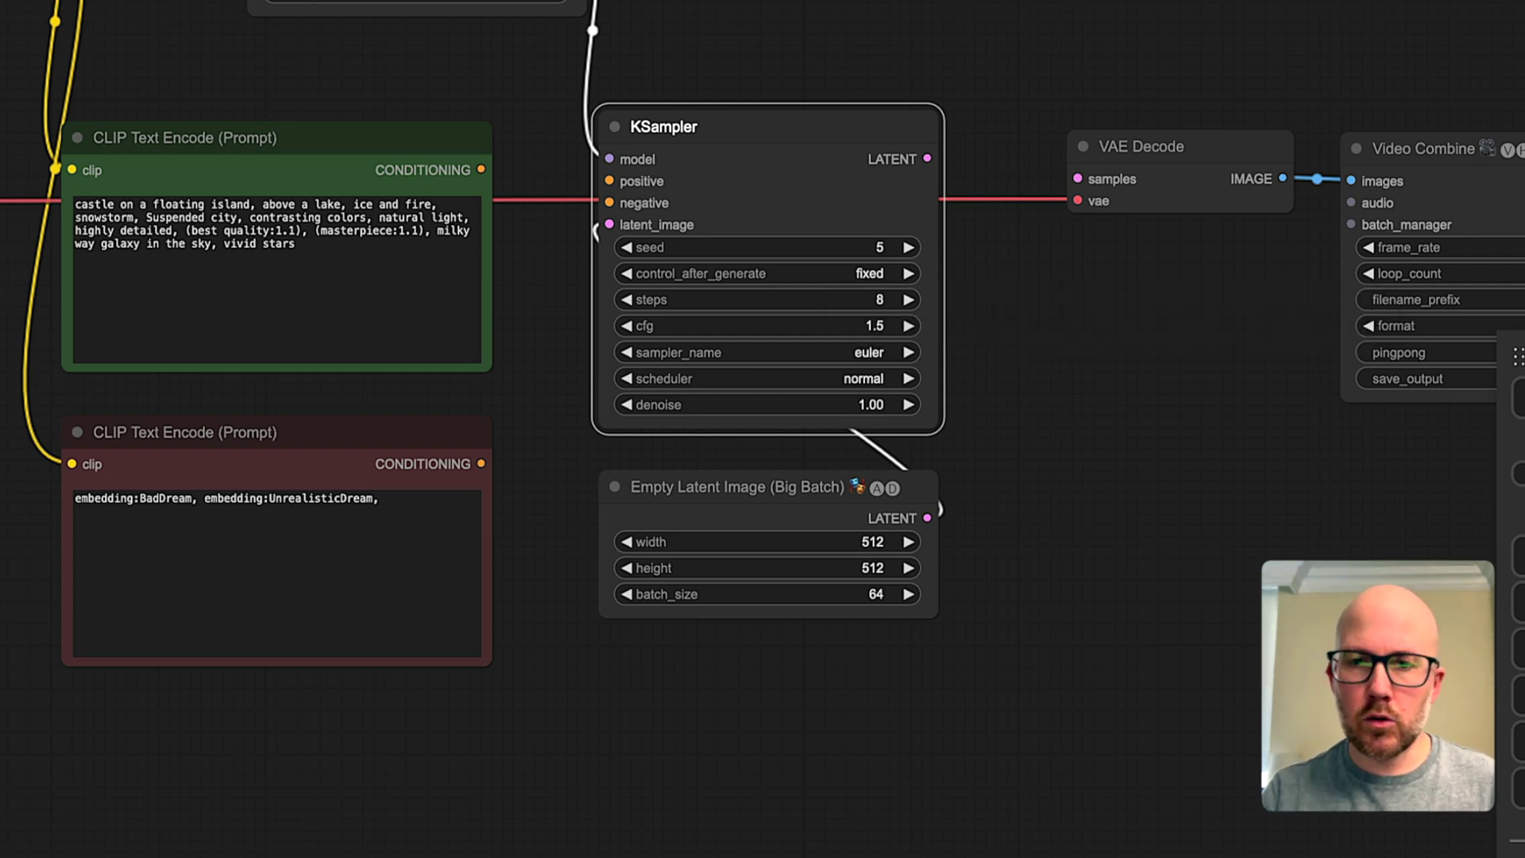
scroll(1014, 425, down, 5)
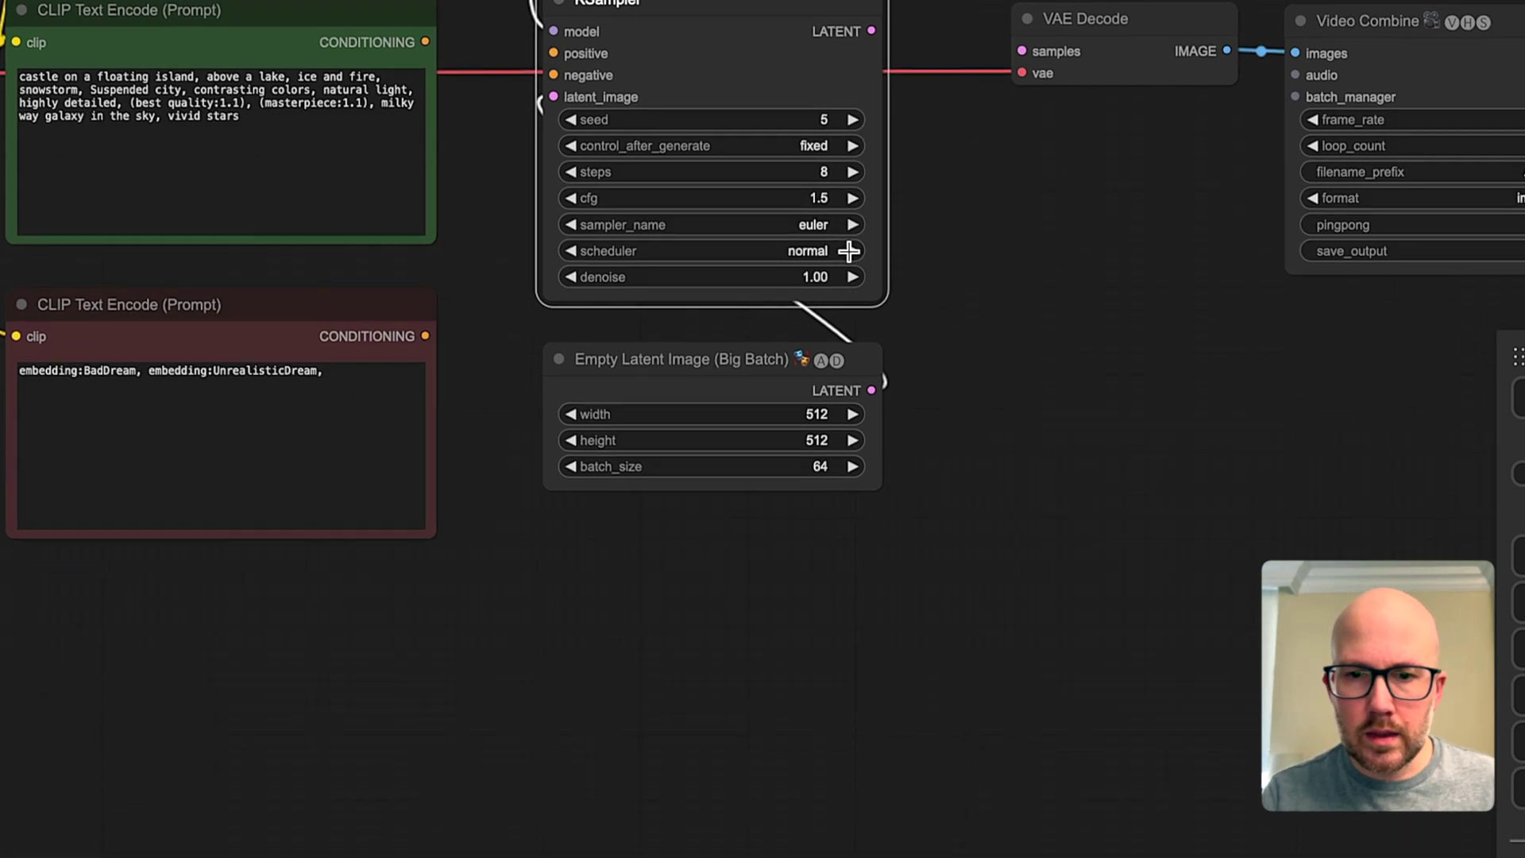
click(814, 228)
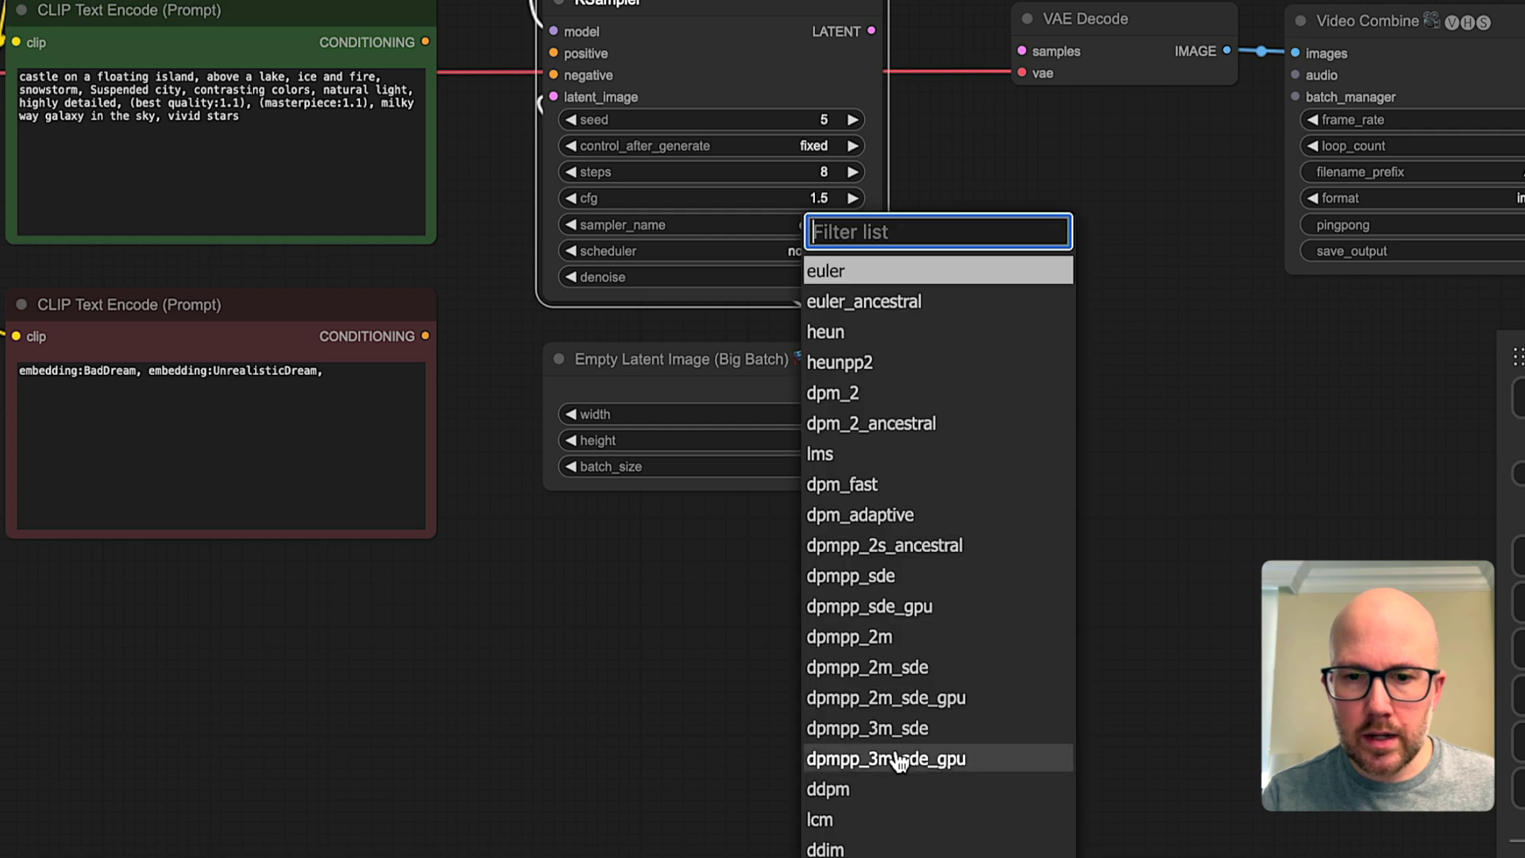
click(870, 820)
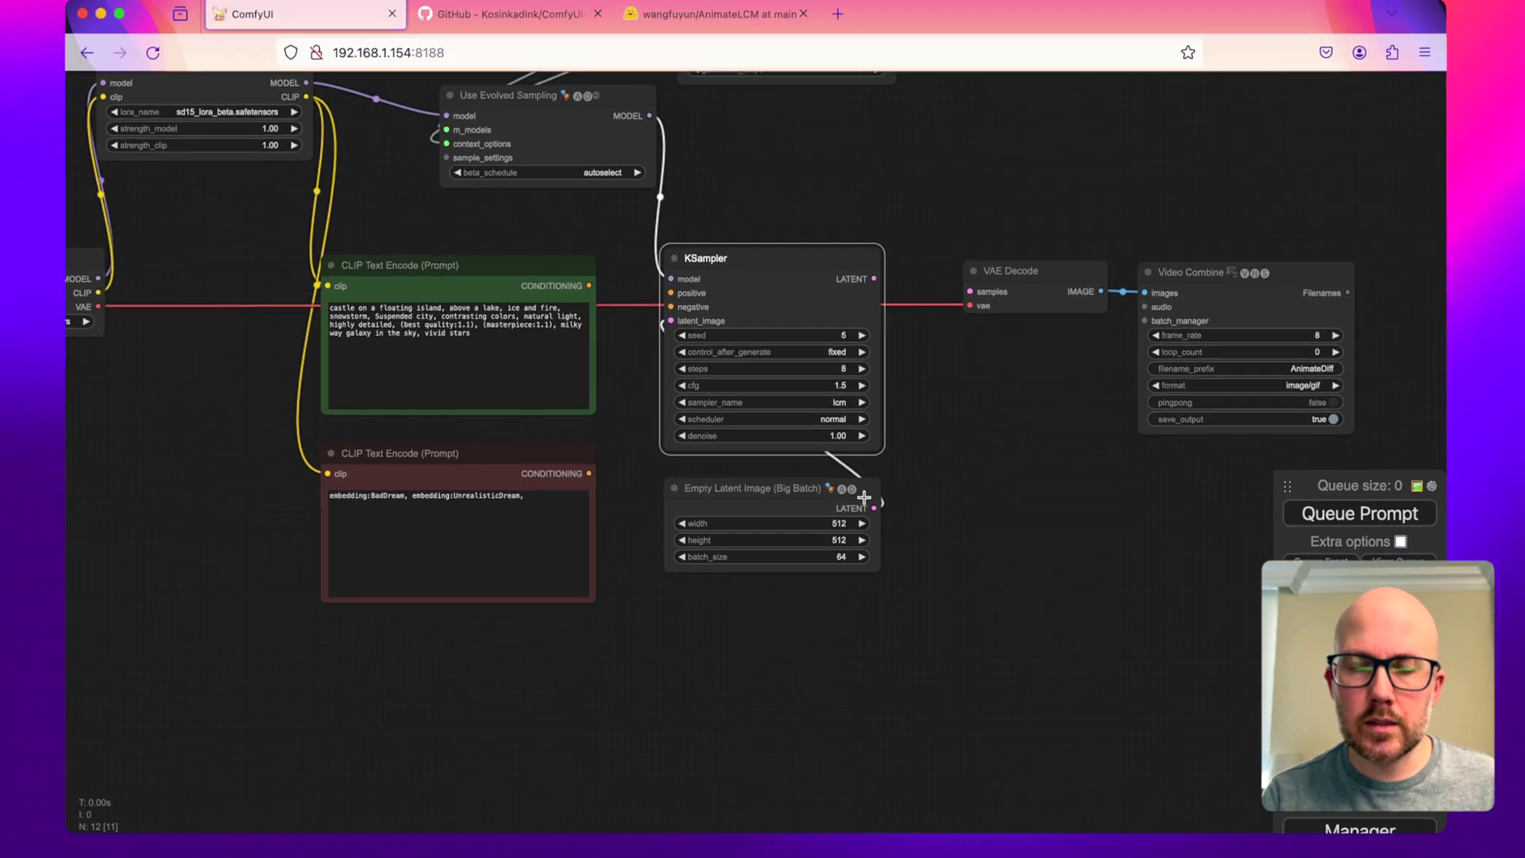
- Connect KSampler's LATENT output to VAE Decode samples and tidy the output nodes
click(768, 502)
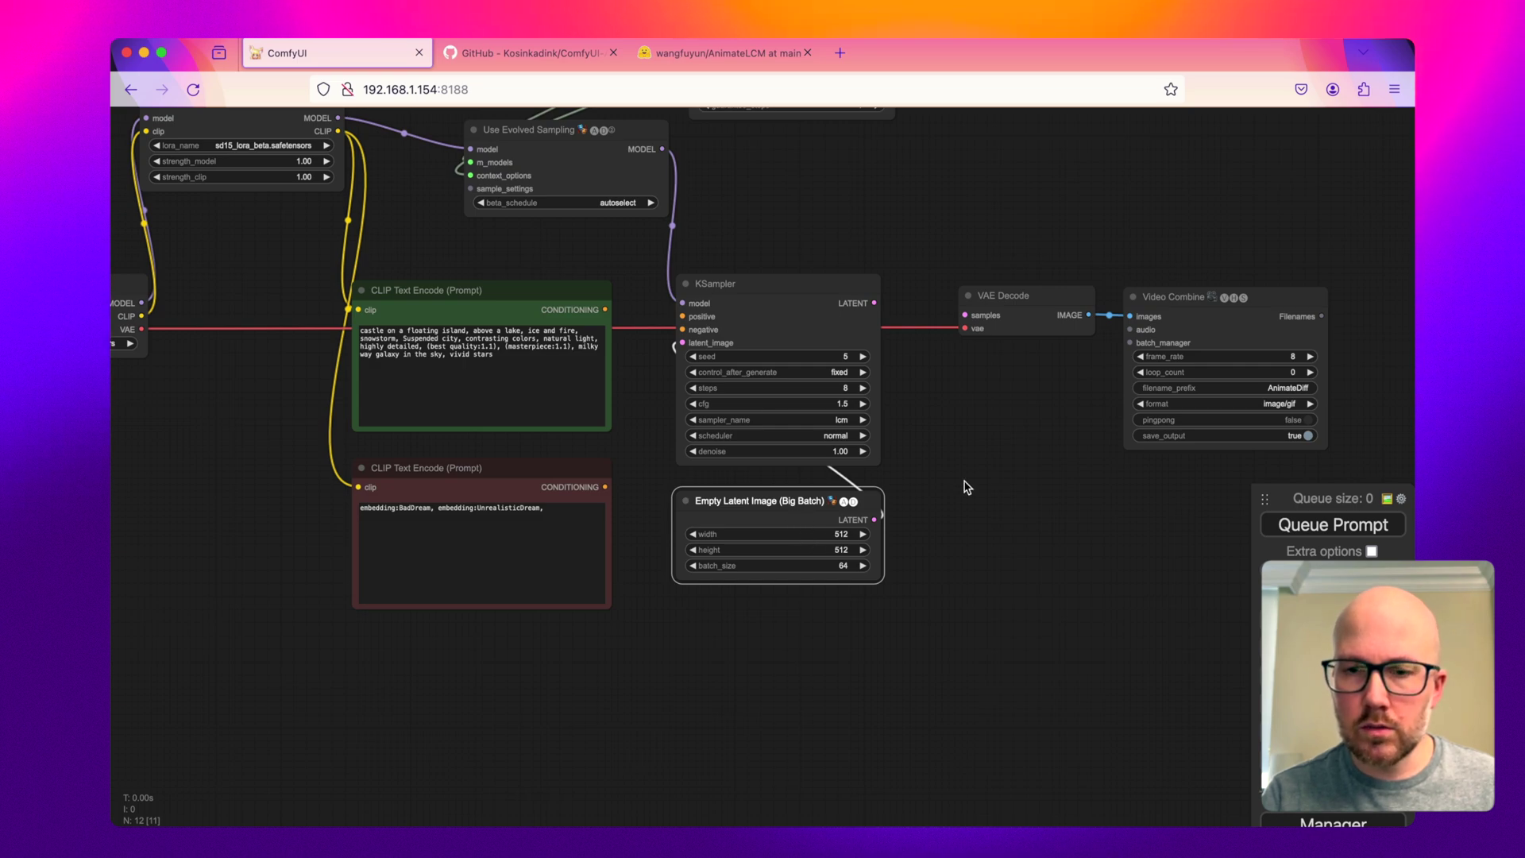
drag(967, 487, 865, 515)
drag(767, 333, 864, 326)
drag(1061, 336, 1051, 333)
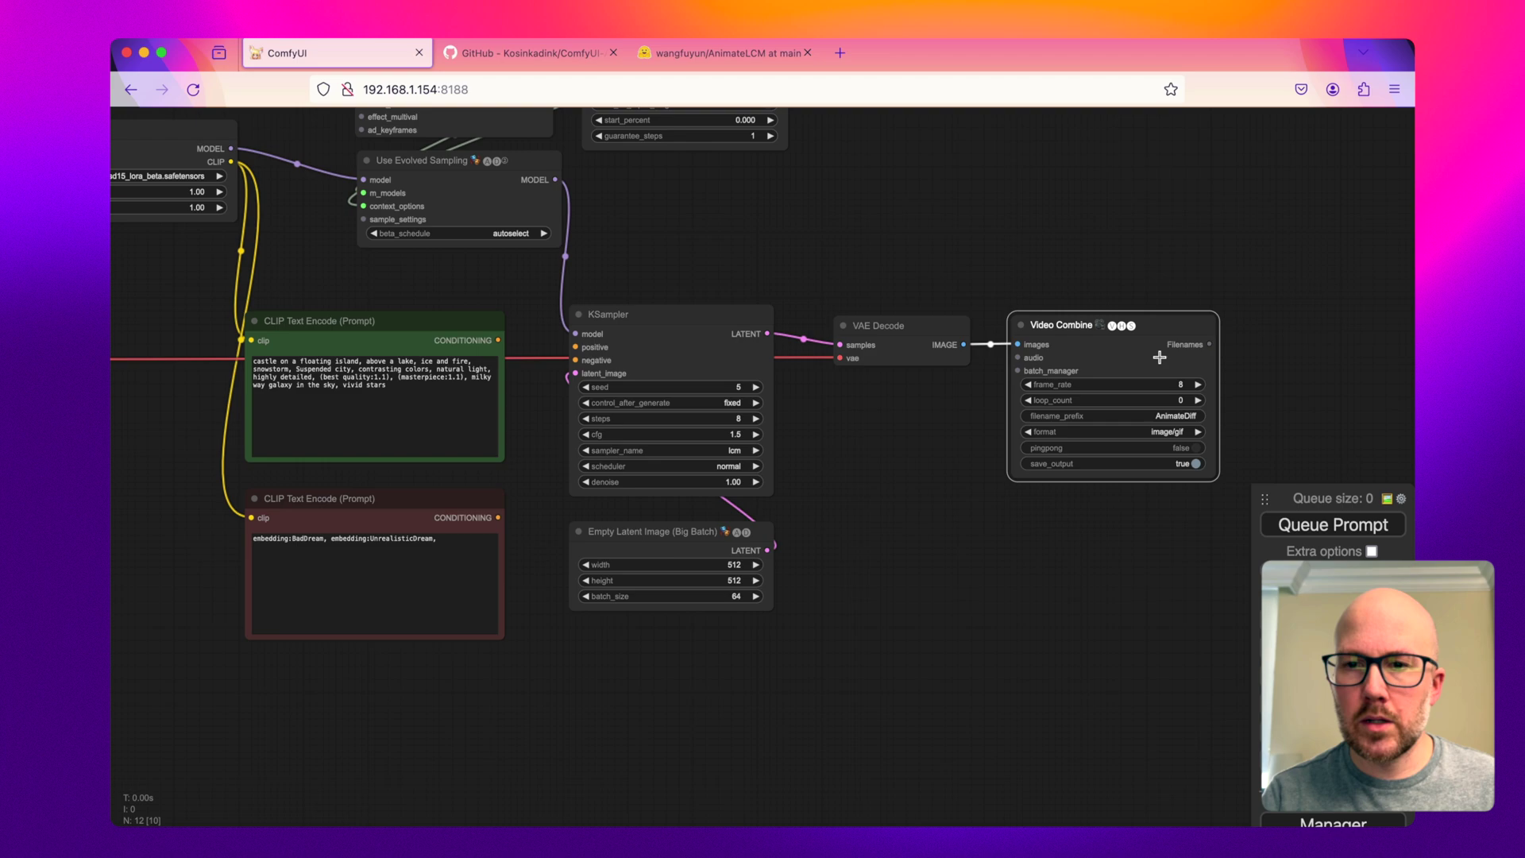
- After a validation error, wire both prompt encoders to KSampler positive/negative and queue the render
click(1292, 525)
click(854, 538)
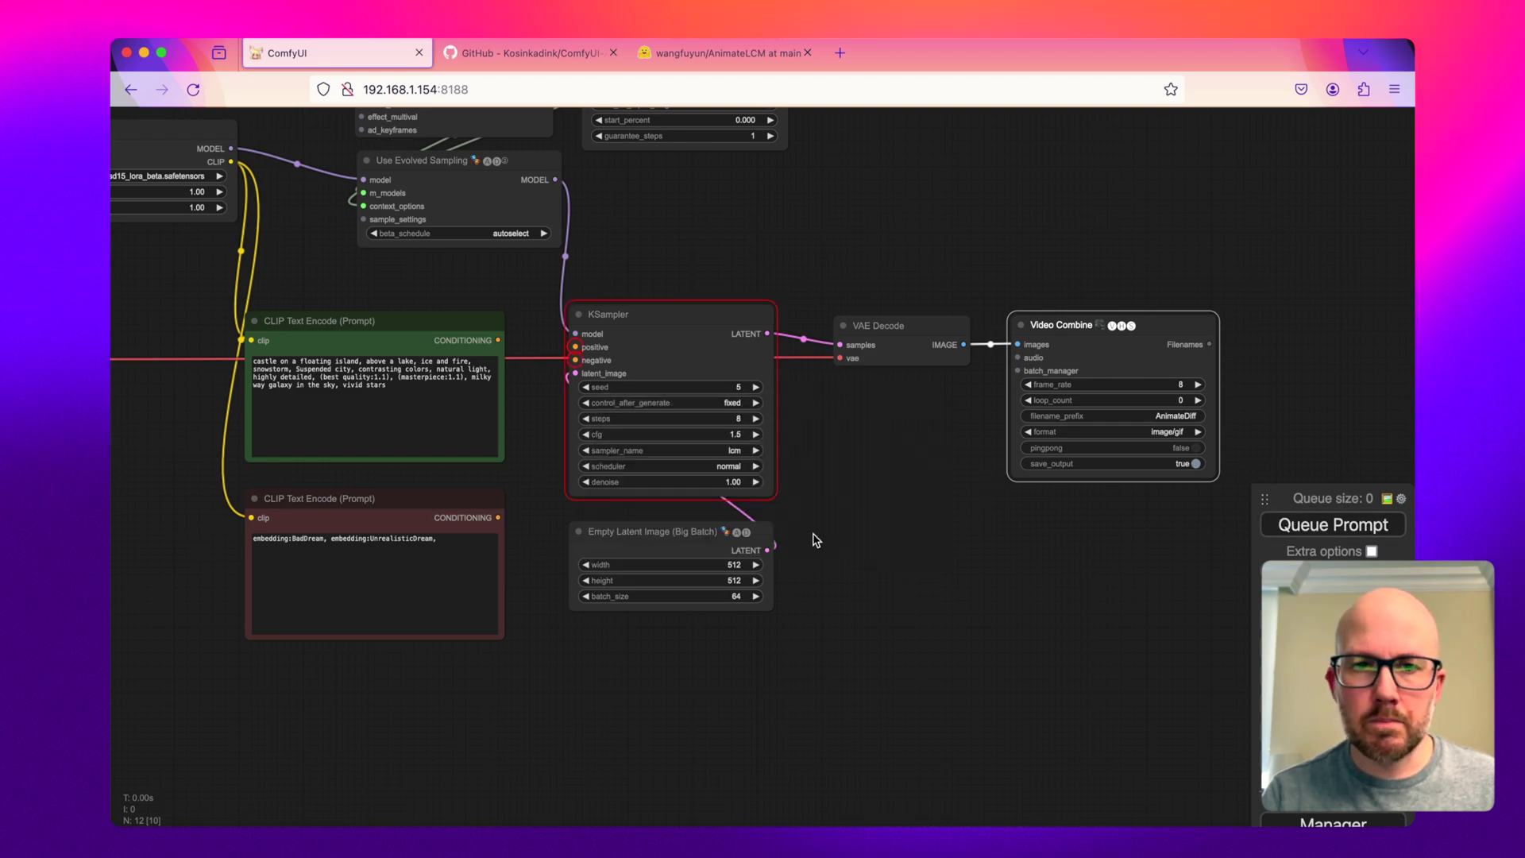
drag(515, 343, 619, 346)
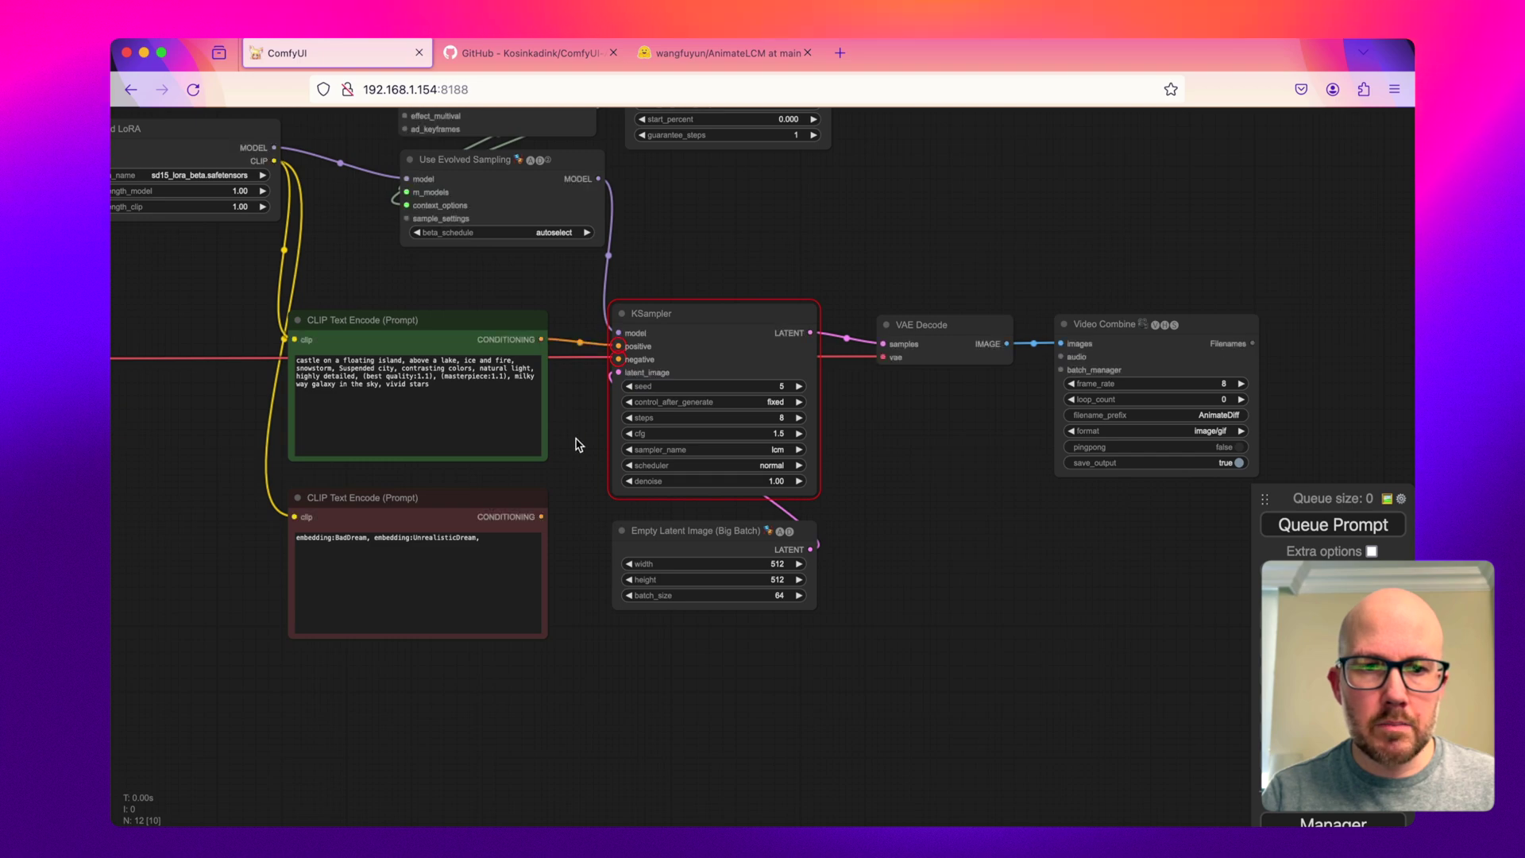
drag(543, 512, 619, 359)
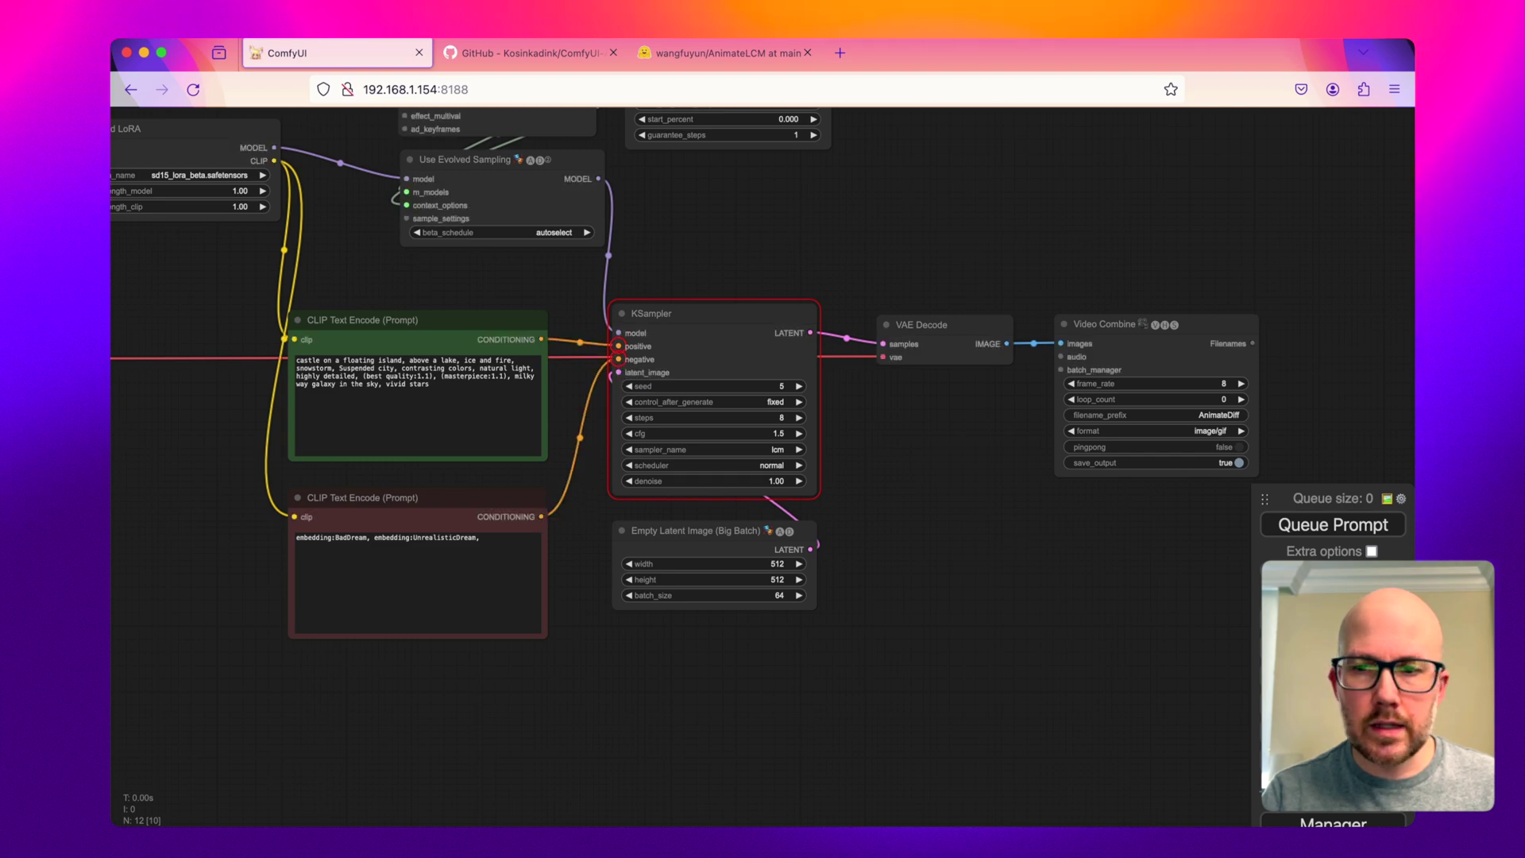
click(1342, 529)
- Set Video Combine to 12 fps with video/h264-mp4 format and queue a re-render
drag(1014, 453, 1126, 548)
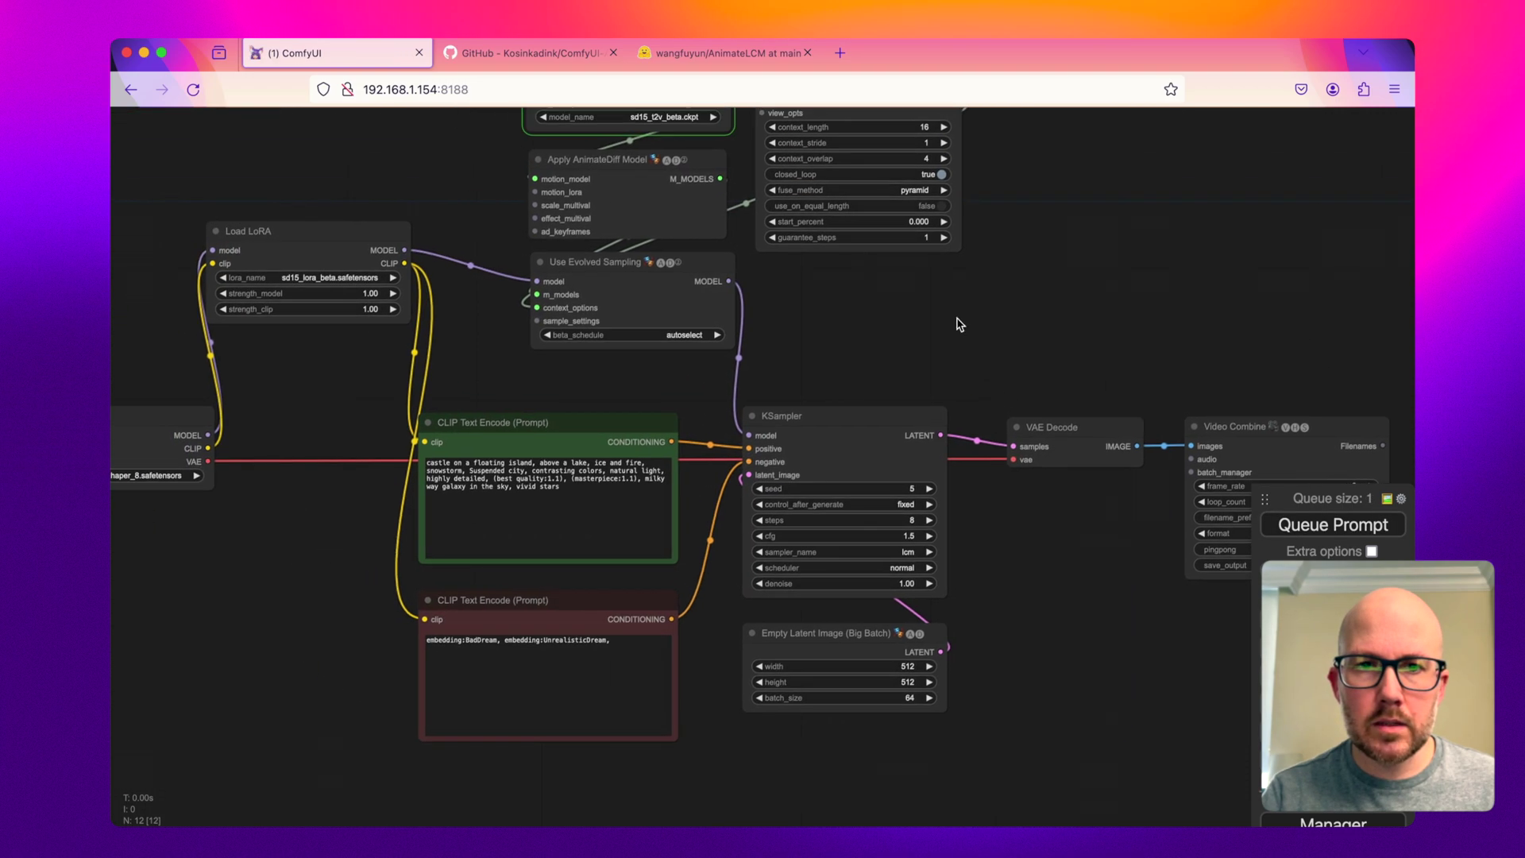
drag(957, 324, 783, 300)
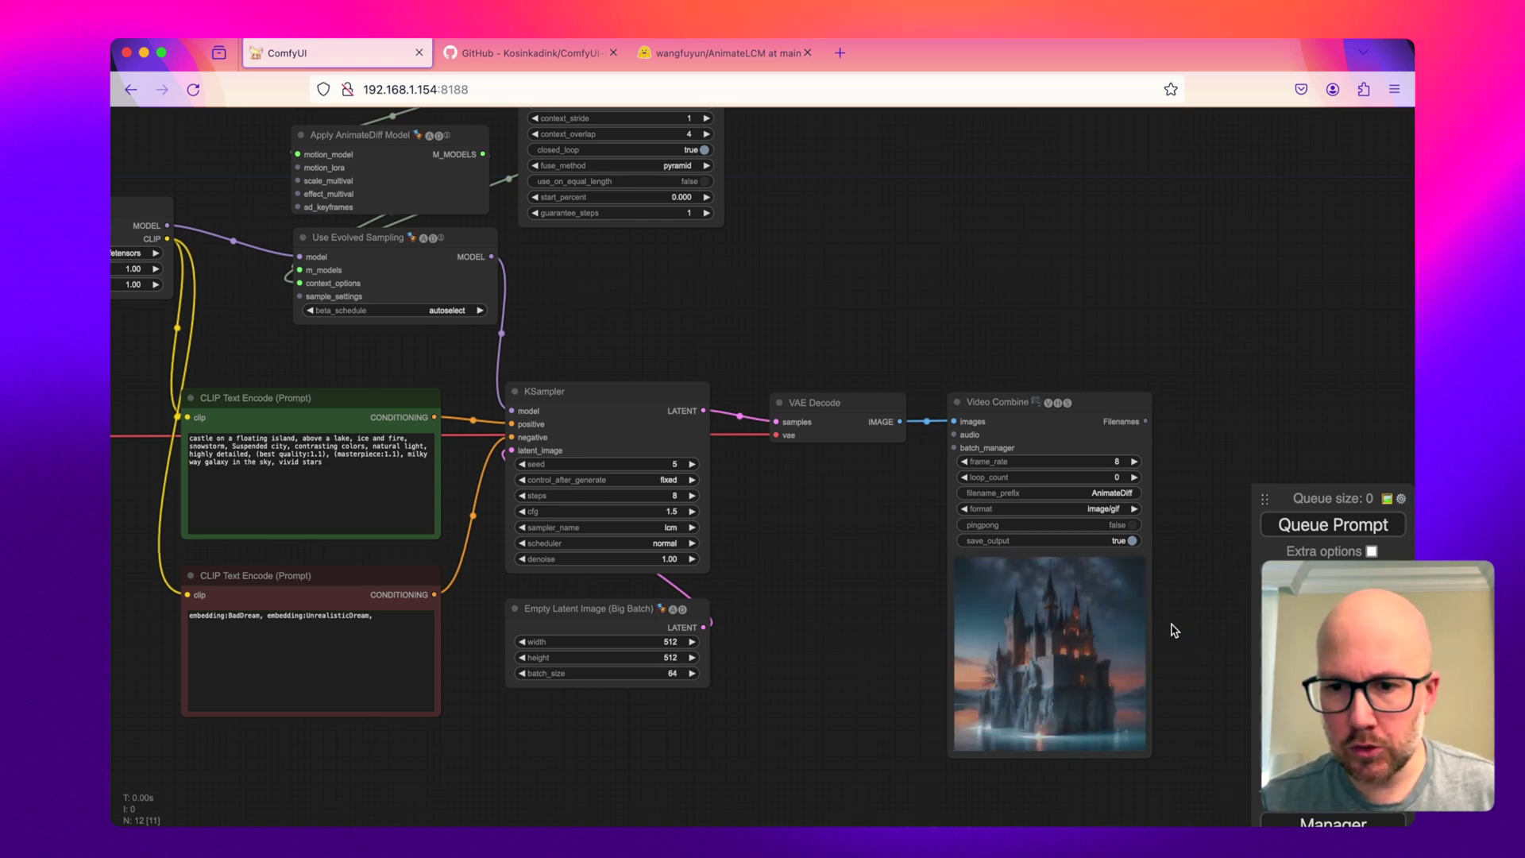
drag(1184, 630, 1107, 561)
click(1036, 387)
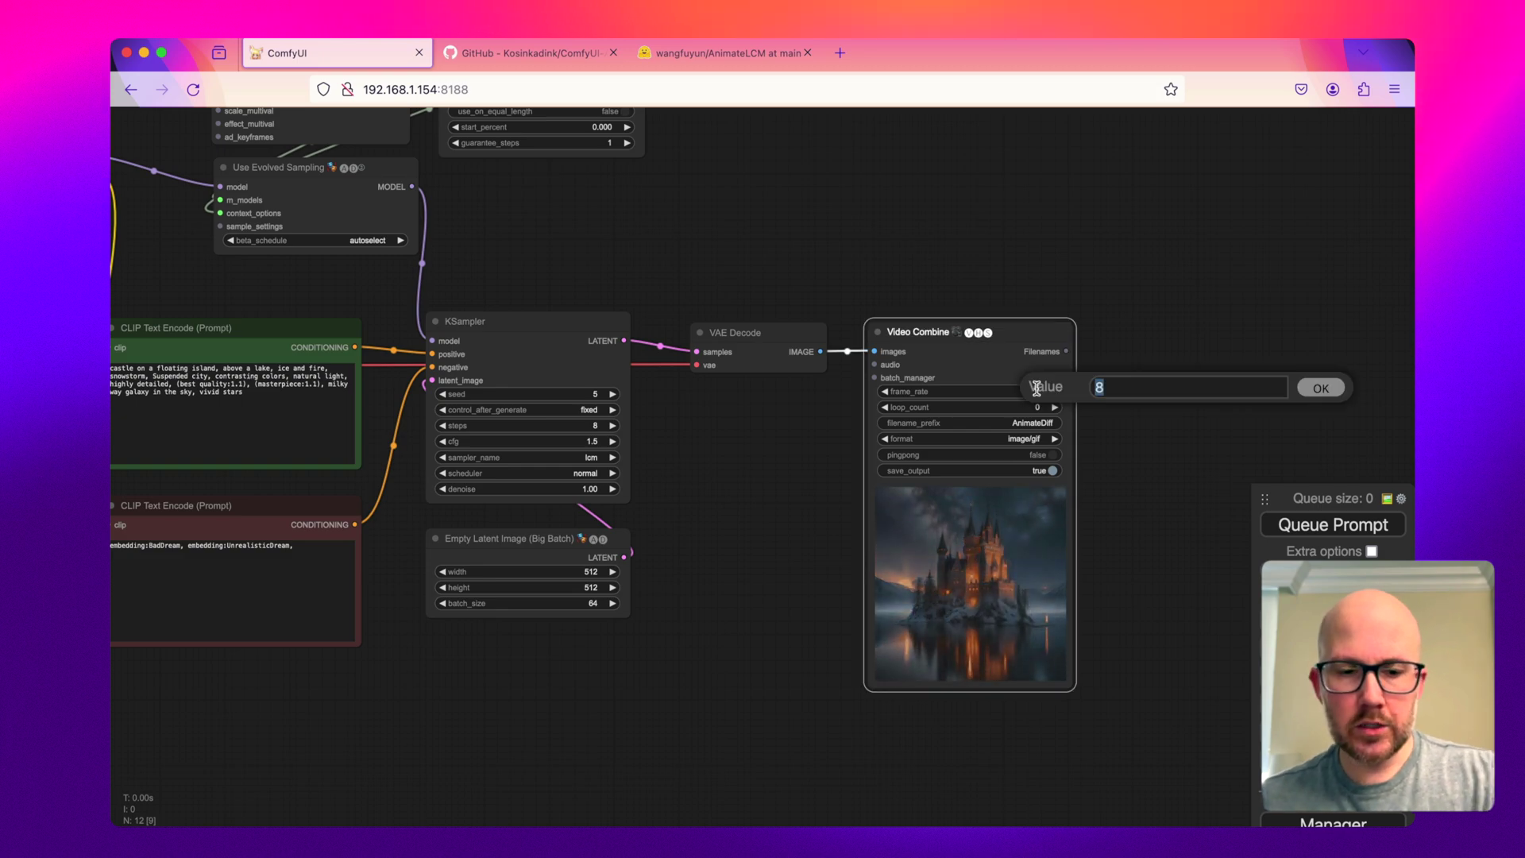
text(12)
key(Return)
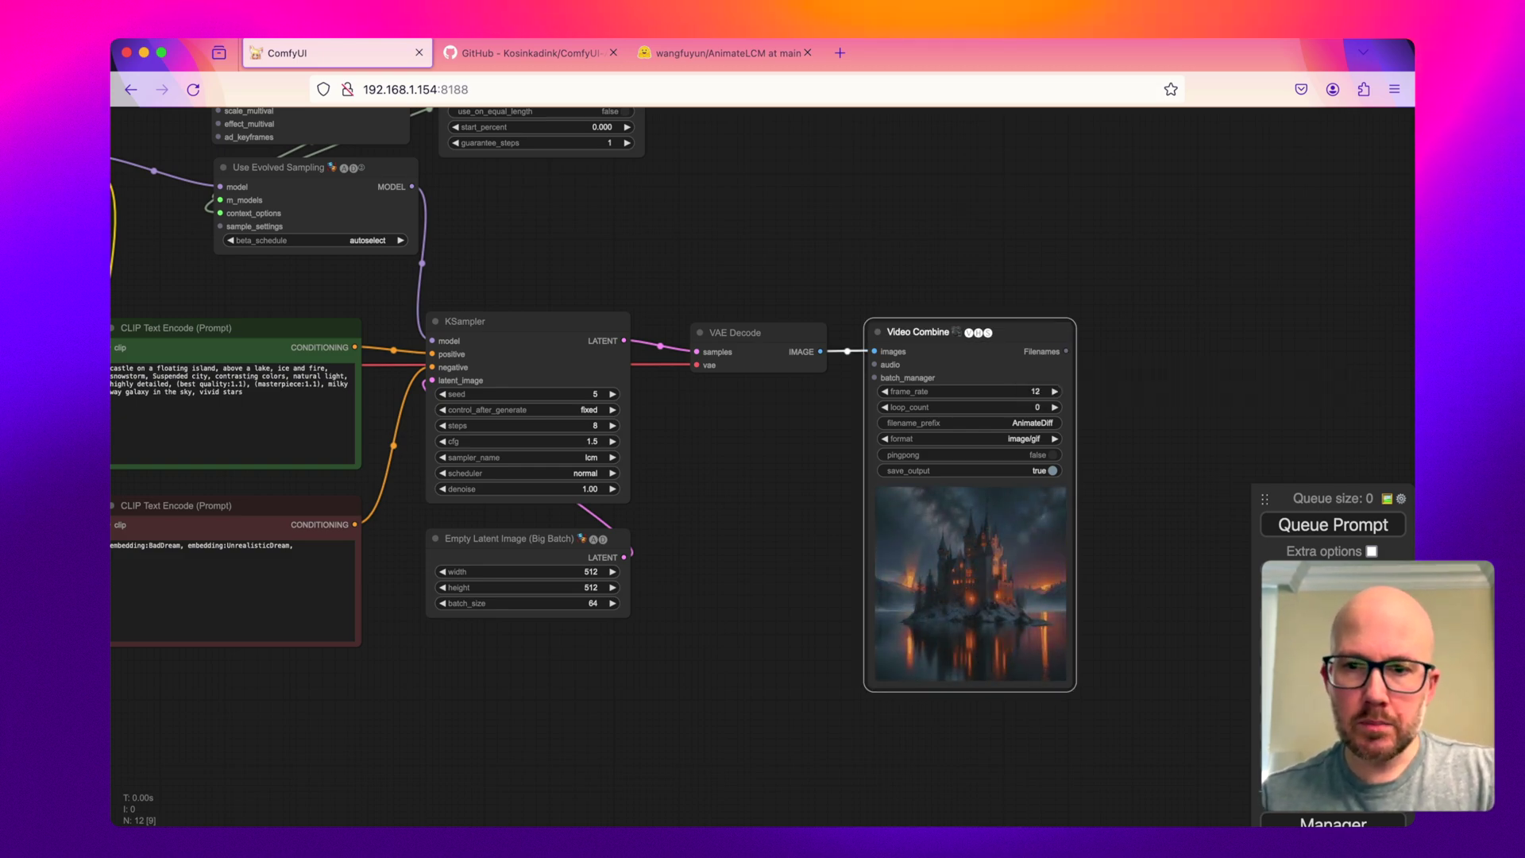
click(1032, 438)
click(1068, 530)
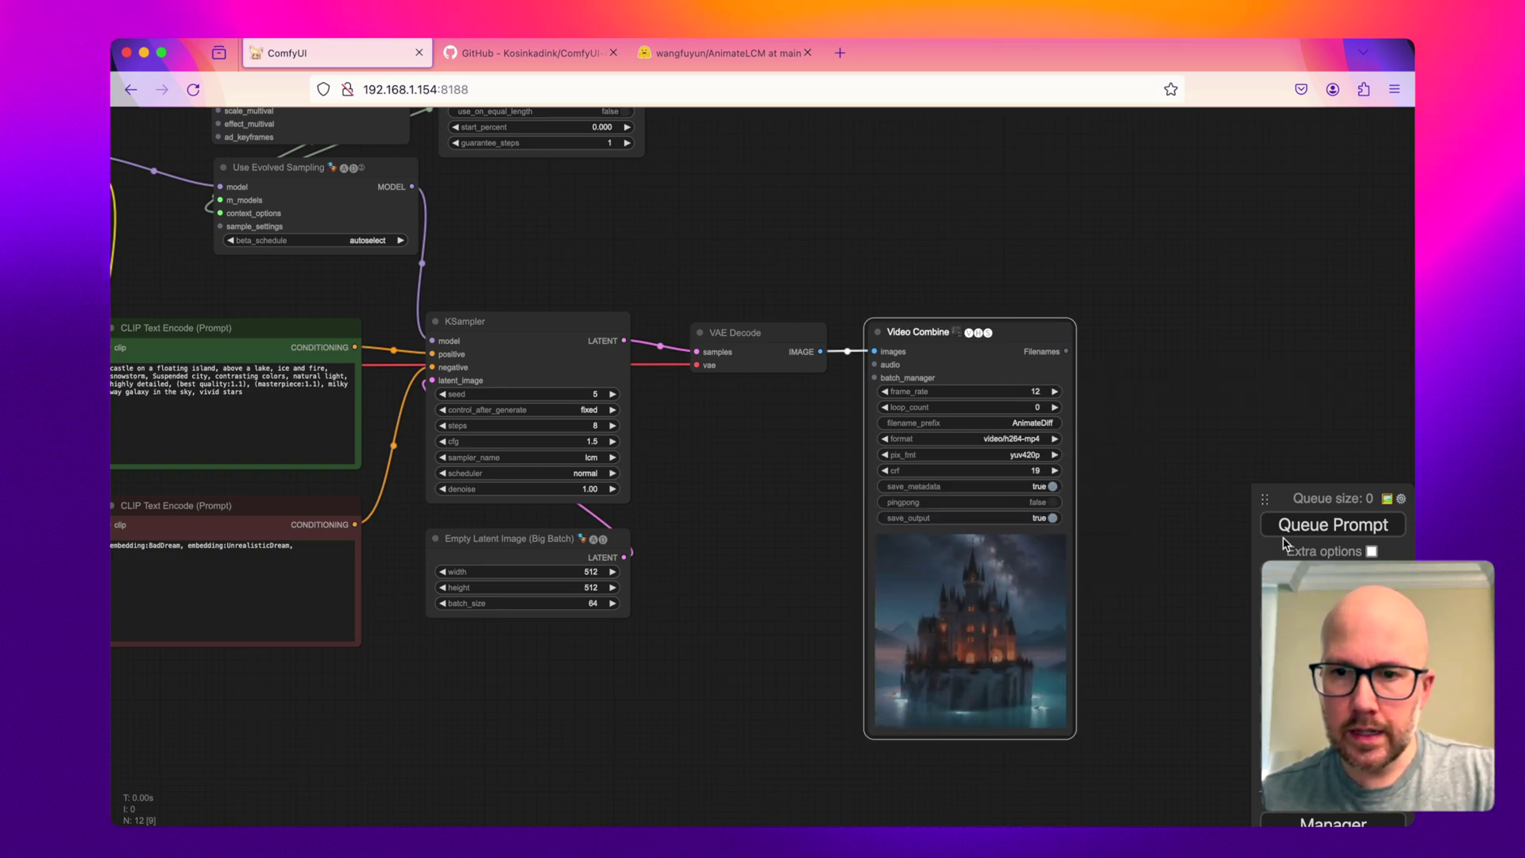
click(1314, 527)
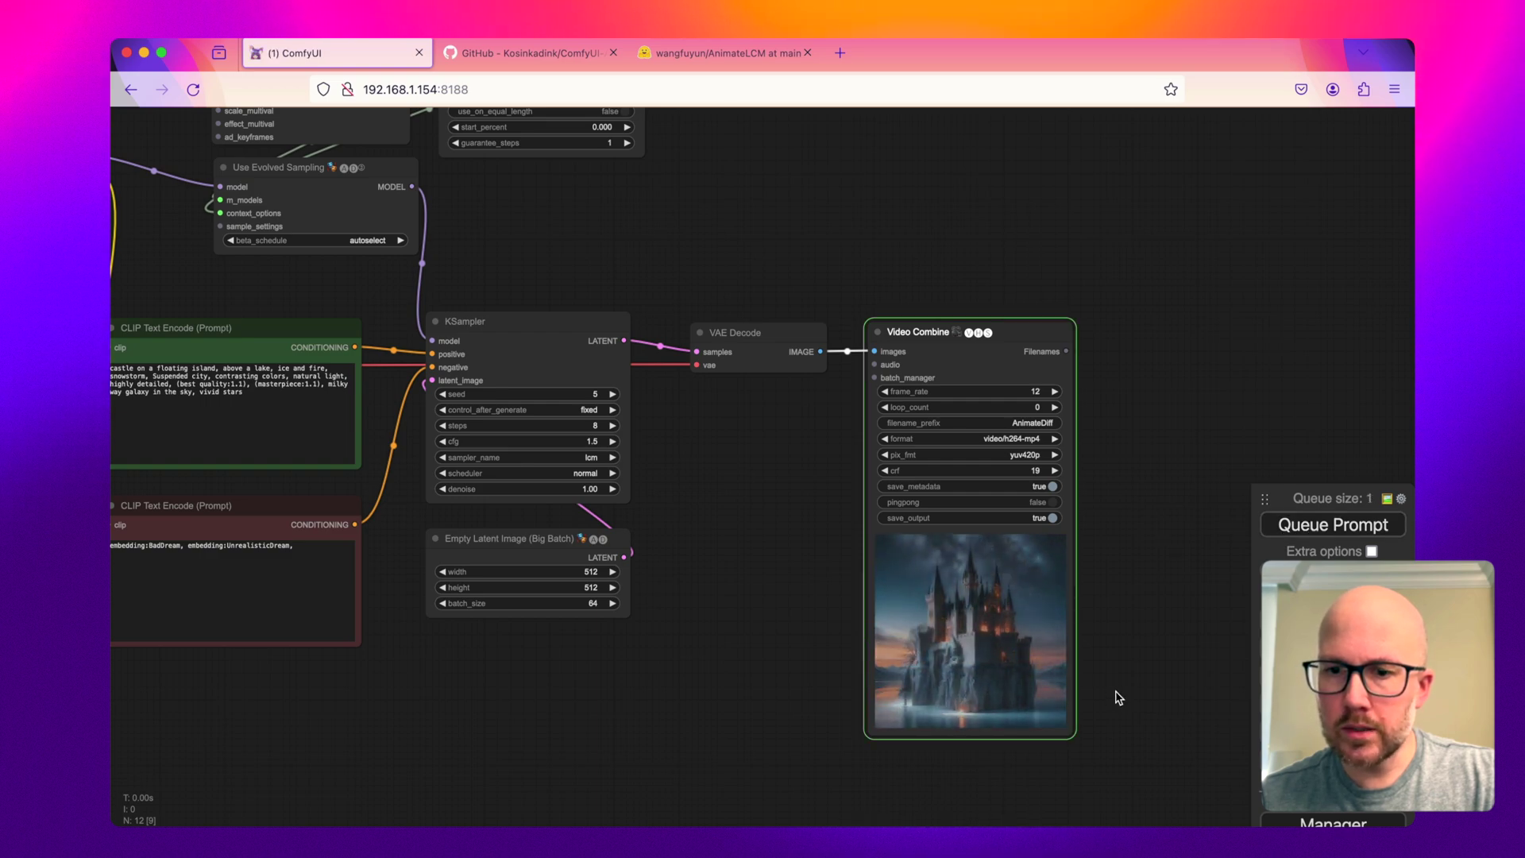
- Enlarge the Video Combine node to show a bigger castle animation preview
scroll(1107, 612, down, 5)
drag(1077, 643, 1271, 834)
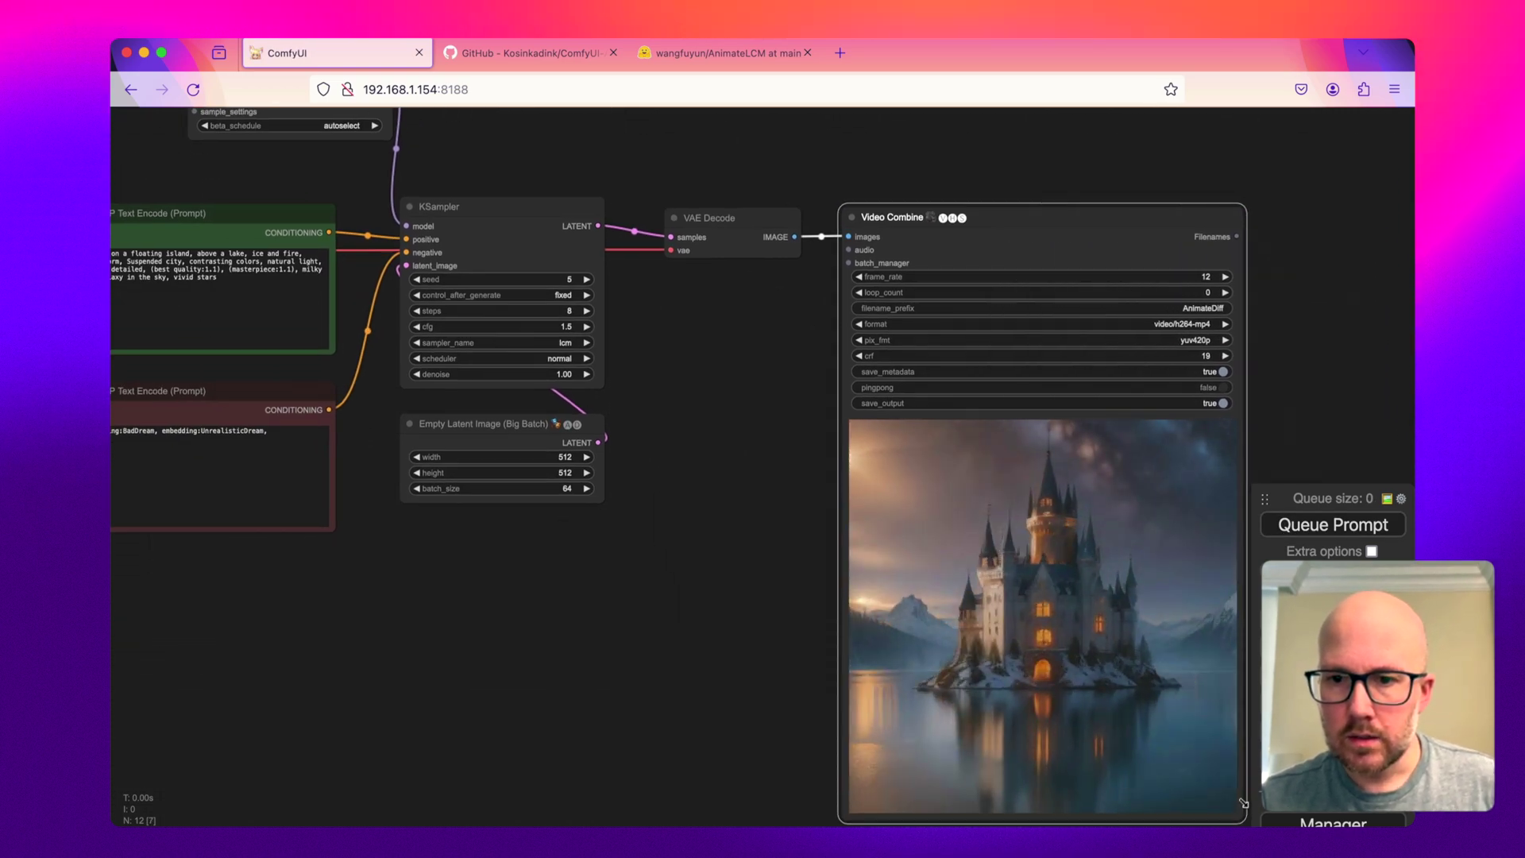
drag(742, 623, 593, 511)
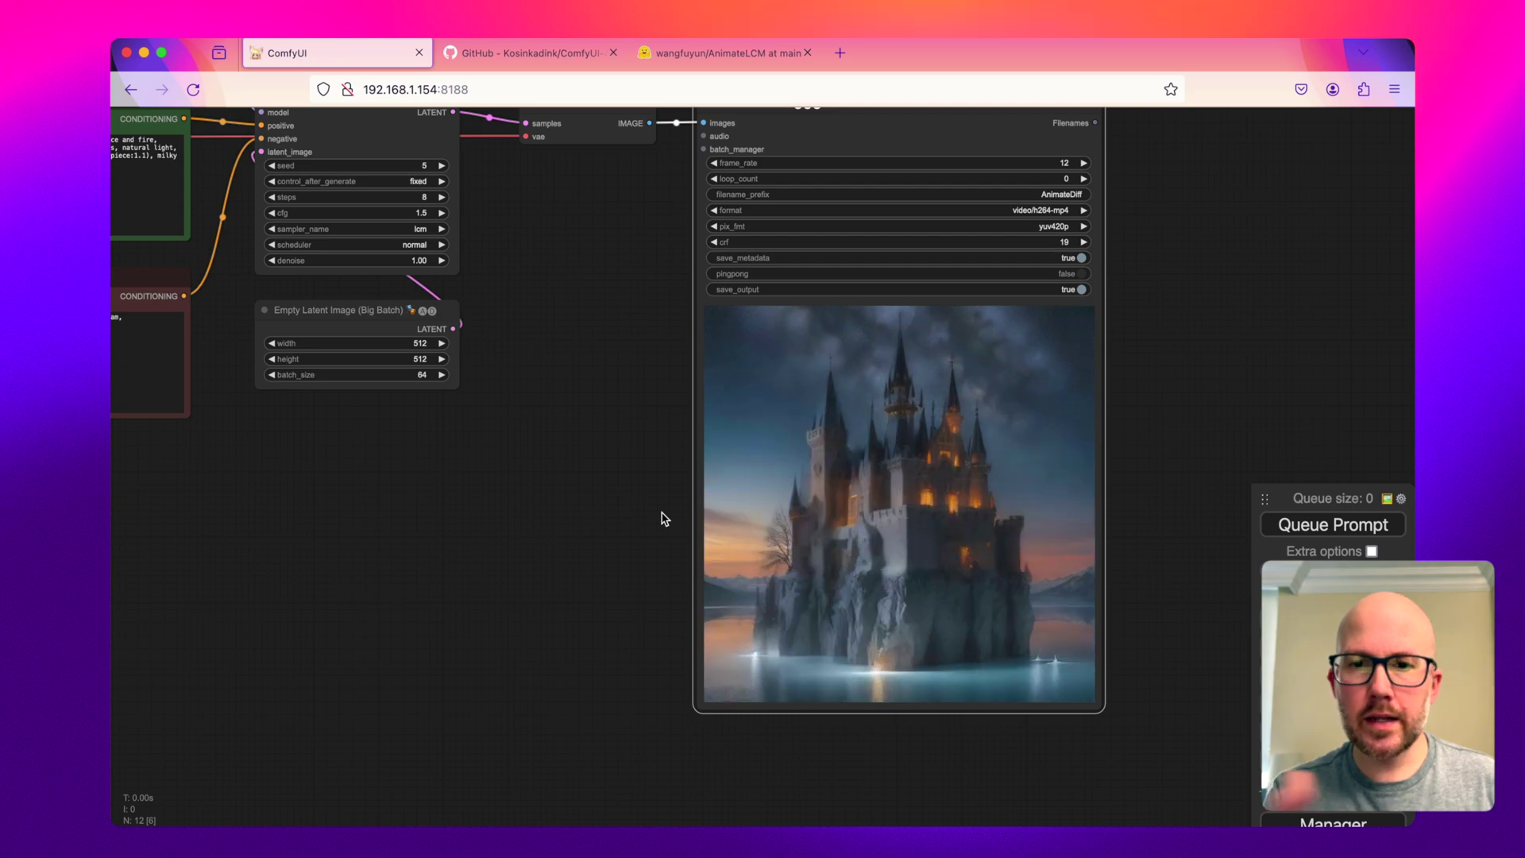